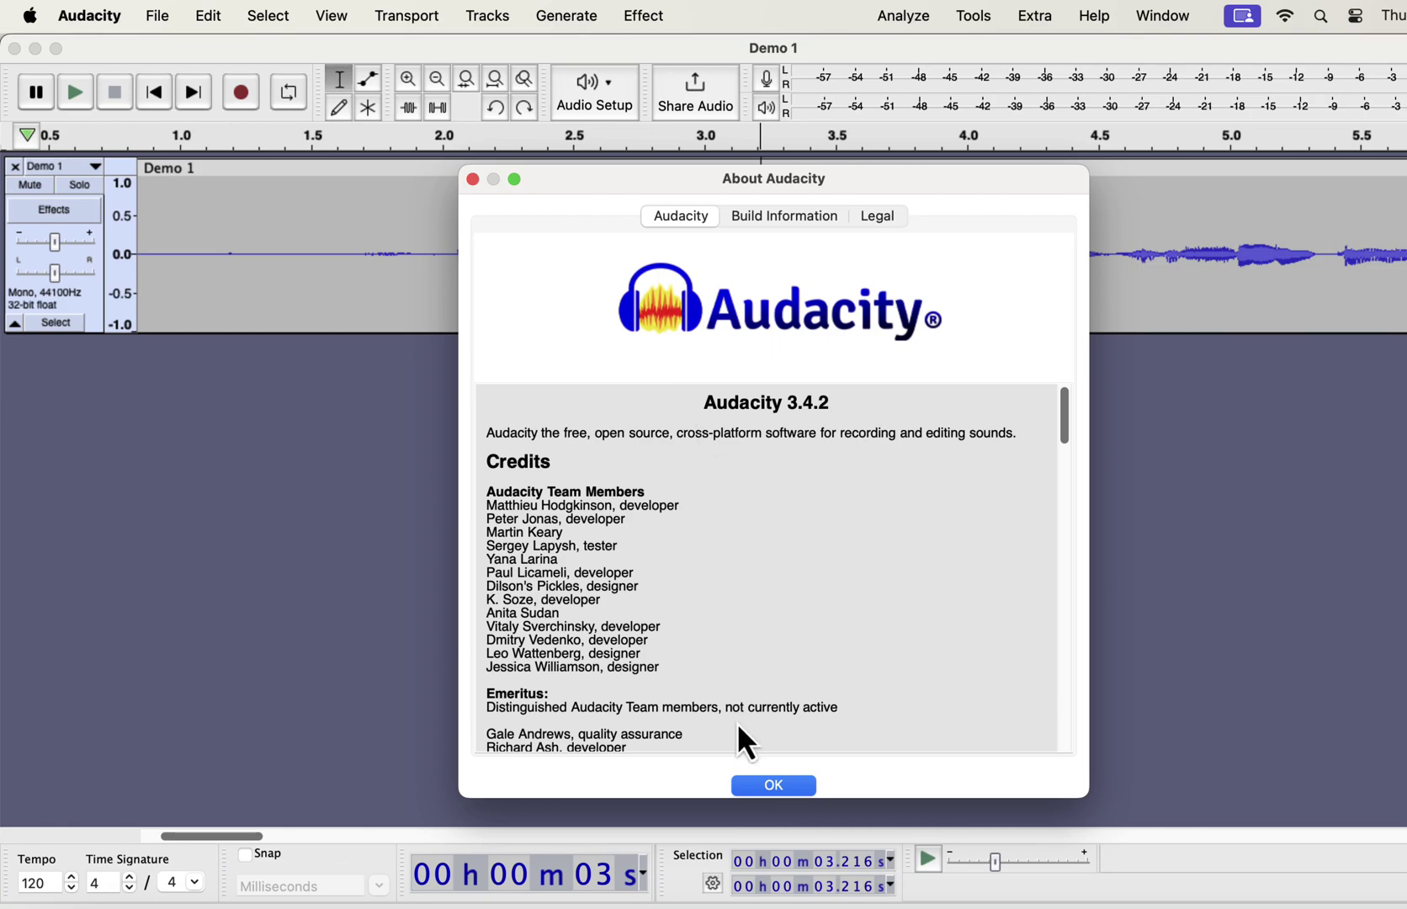
Close the About window and copy the speech from 2.04 s to 3.40 s
{"action": "left_click", "coordinate": [755, 791]}
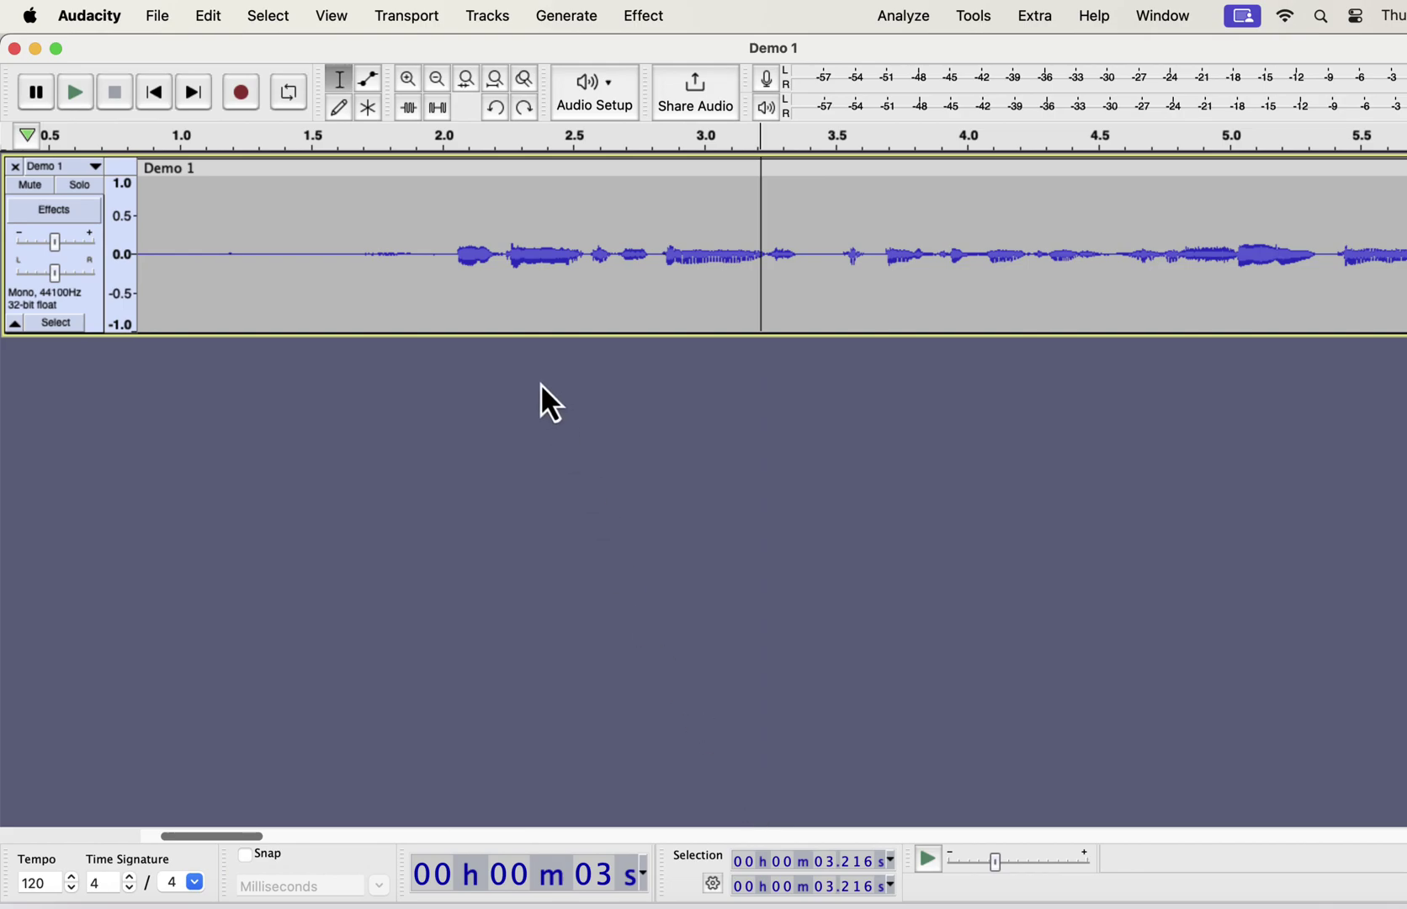
{"action": "left_click_drag", "start_coordinate": [452, 244], "coordinate": [811, 257]}
{"action": "right_click", "coordinate": [640, 239]}
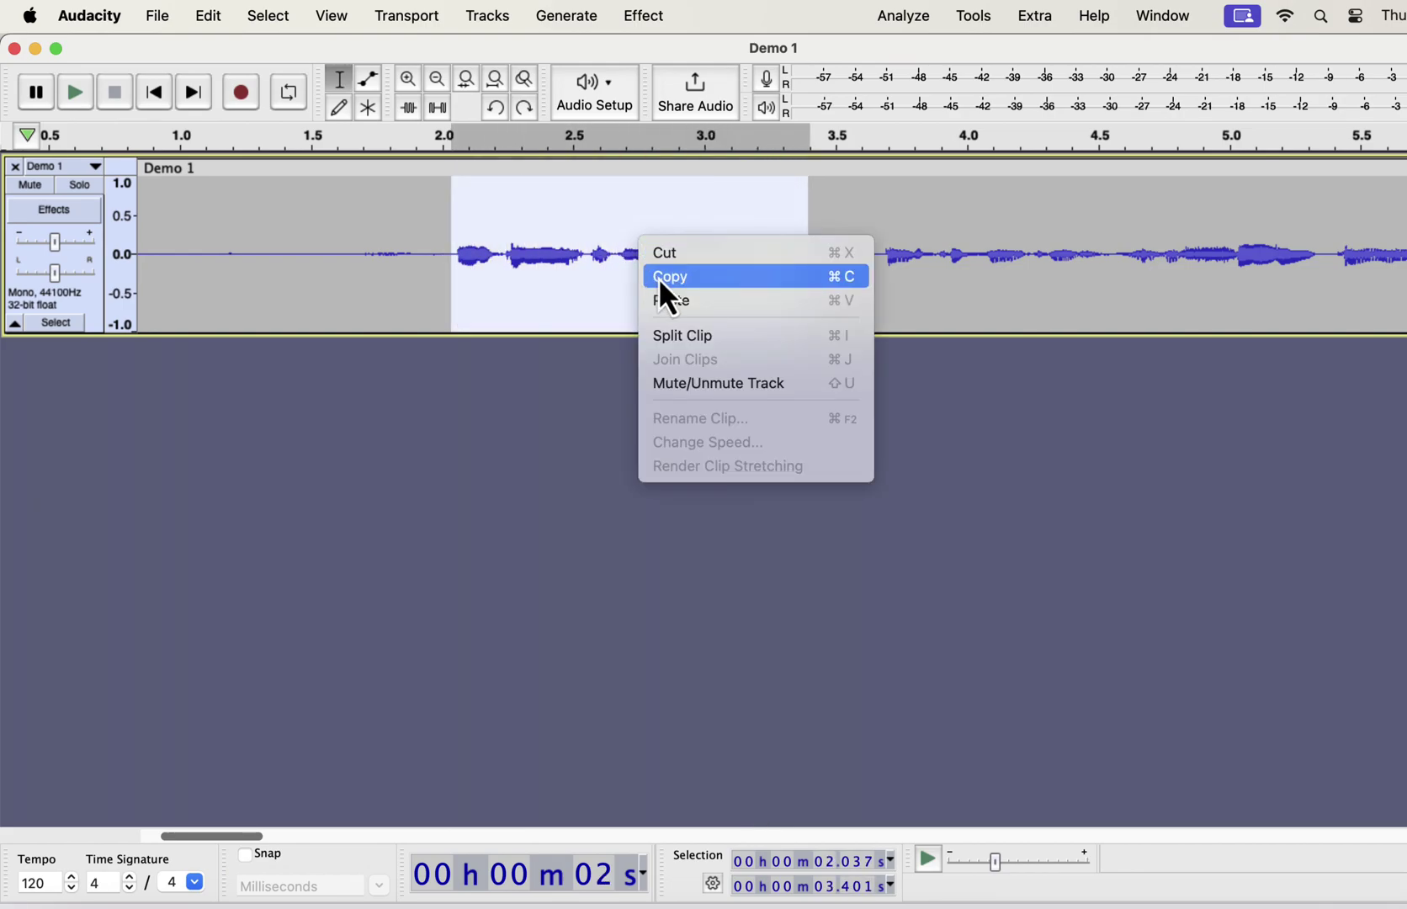
{"action": "left_click", "coordinate": [661, 278]}
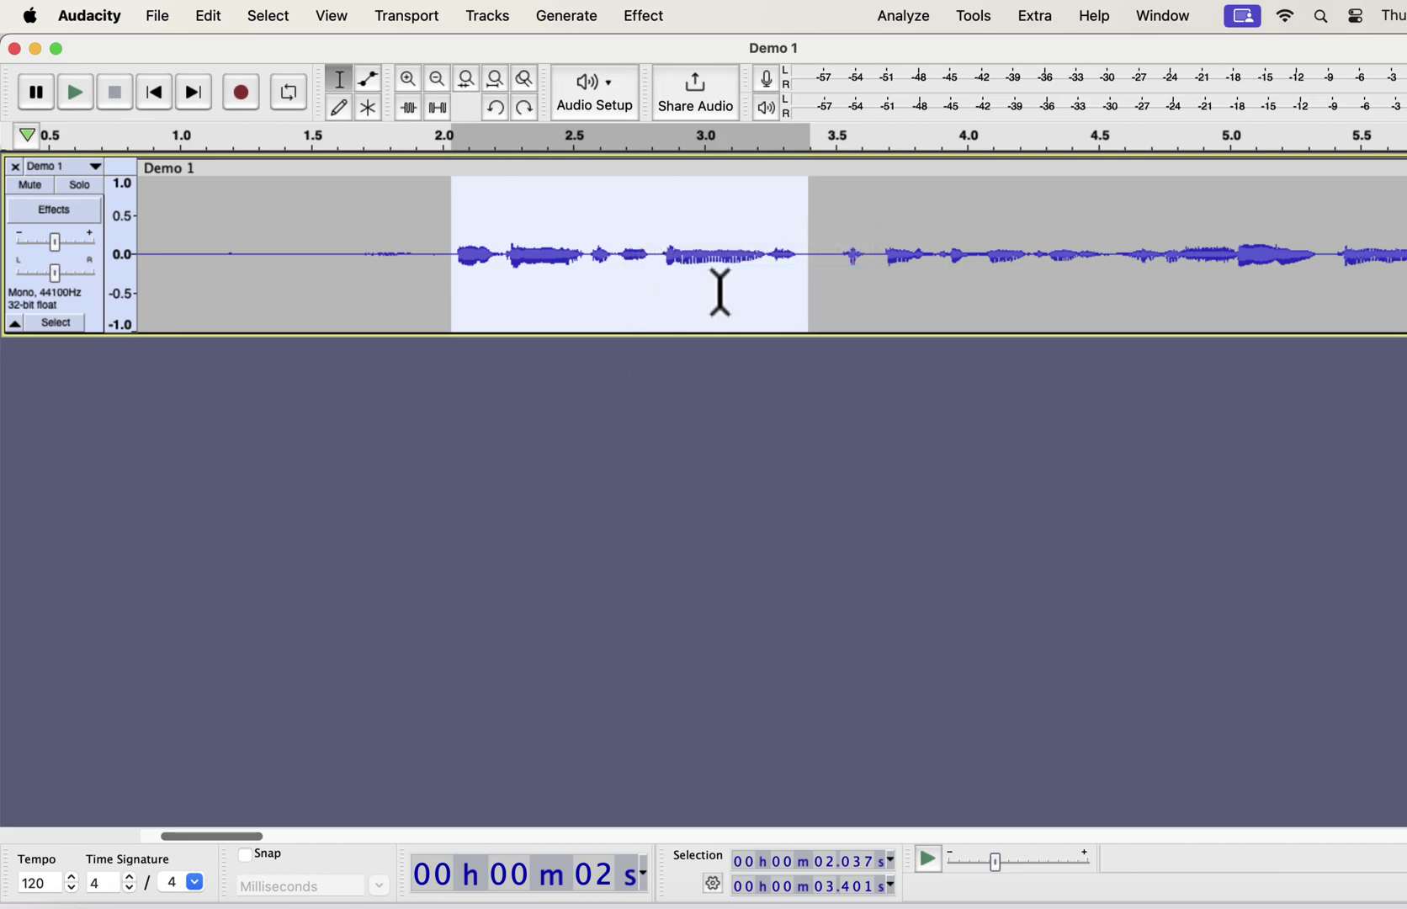
Paste the copied phrase at 6.247 s and set the insertion point at 8.632 s
{"action": "scroll", "coordinate": [721, 293], "scroll_direction": "right", "scroll_amount": 5}
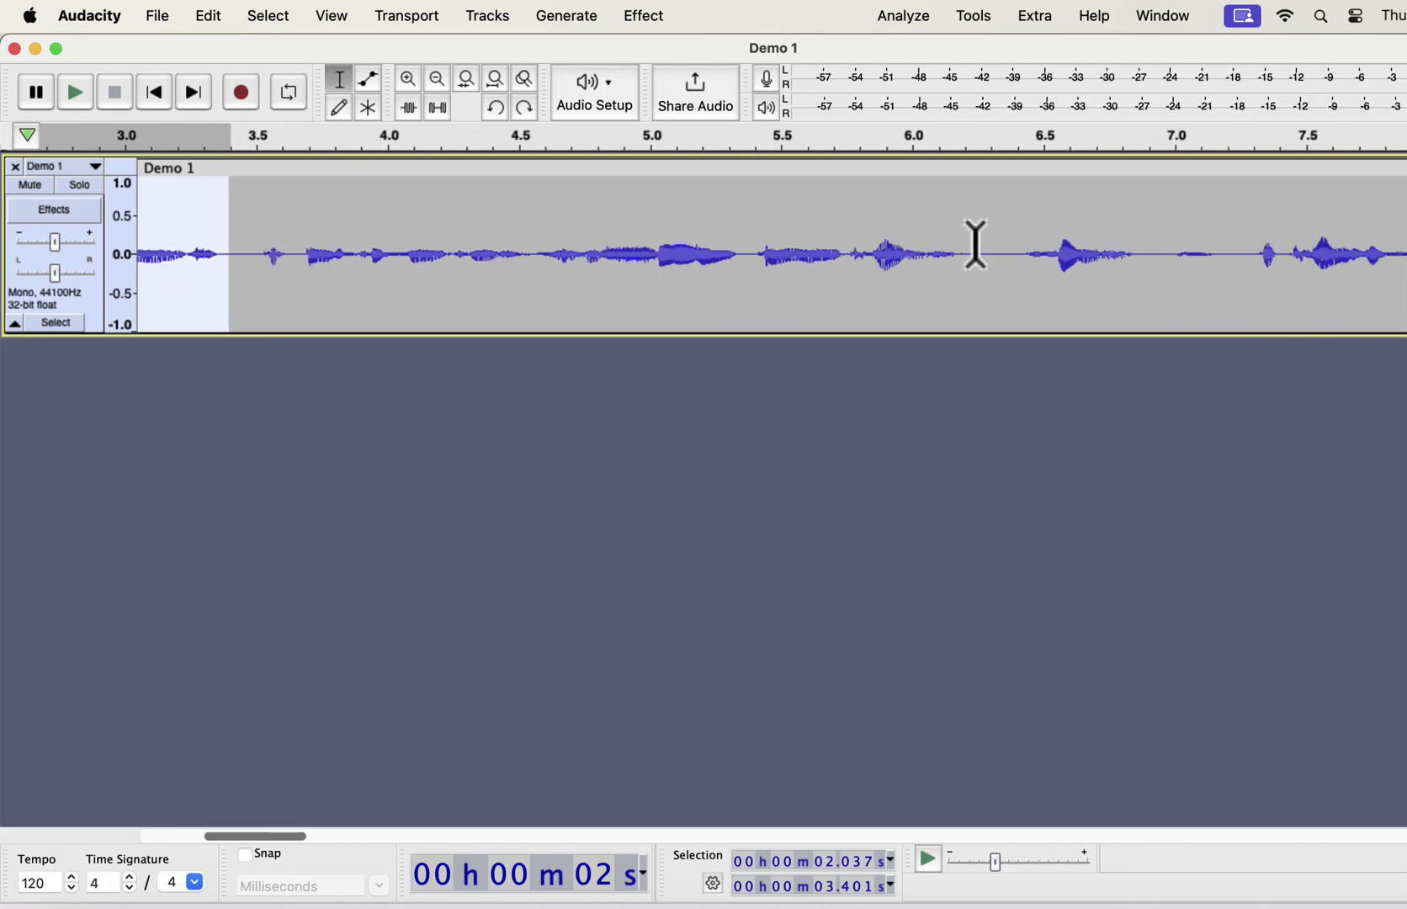
{"action": "left_click", "coordinate": [976, 244]}
{"action": "right_click", "coordinate": [977, 244]}
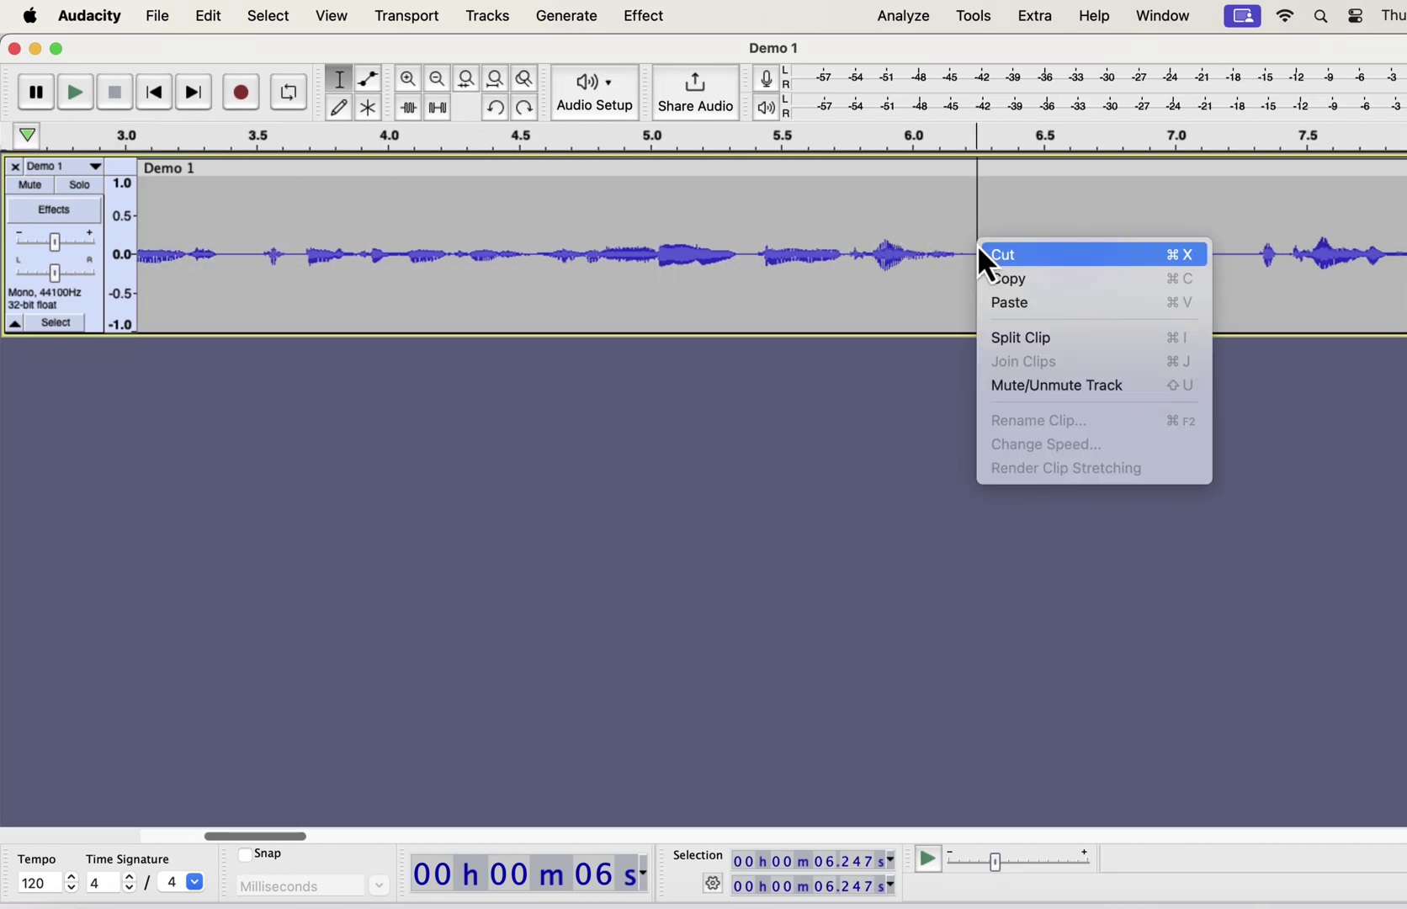
{"action": "left_click", "coordinate": [1002, 304]}
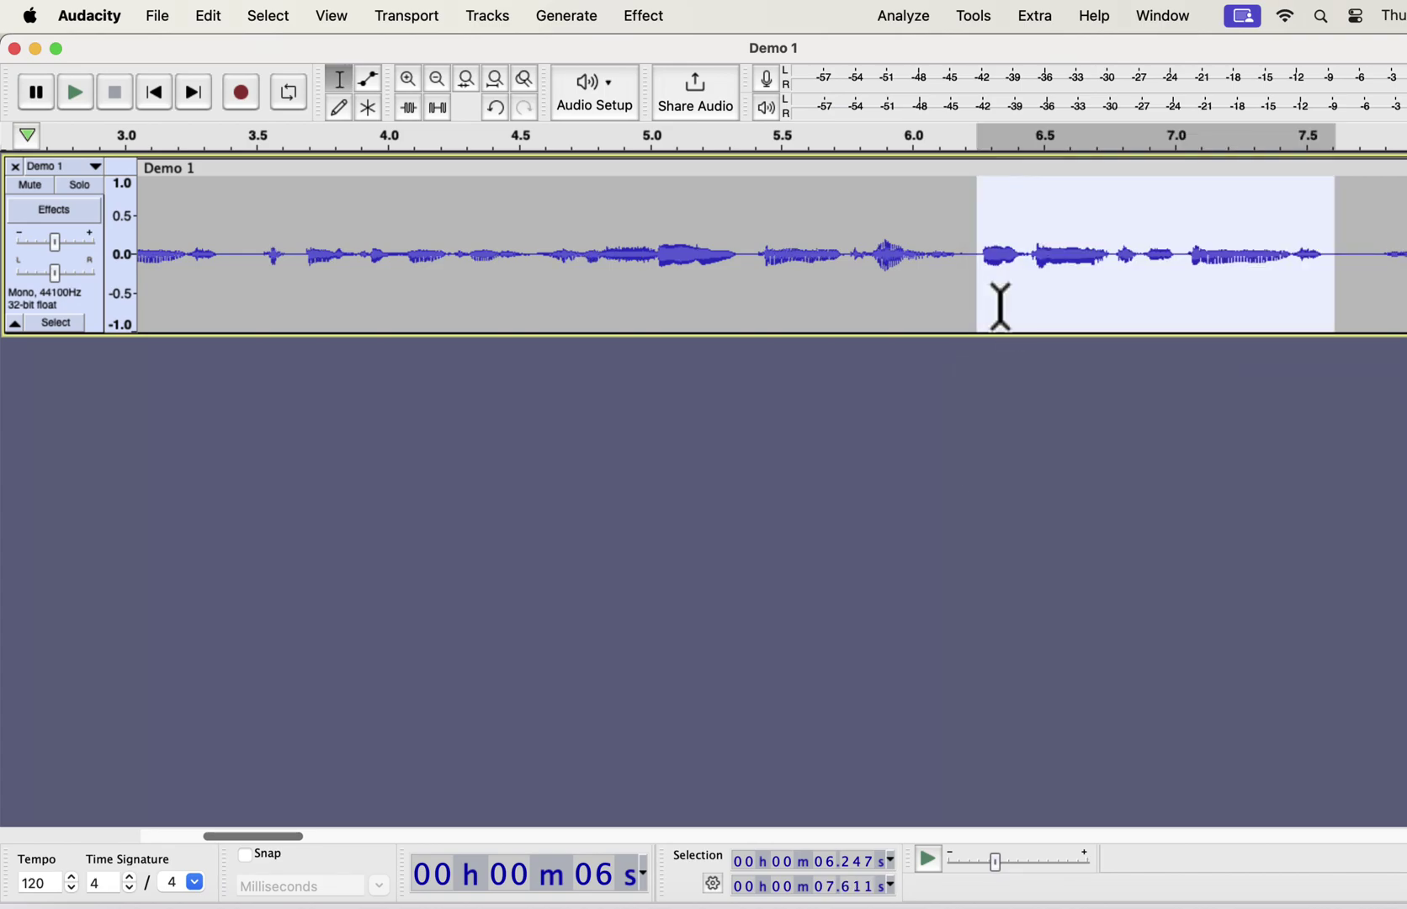
{"action": "scroll", "coordinate": [1001, 304], "scroll_direction": "right", "scroll_amount": 4}
{"action": "left_click", "coordinate": [1076, 253]}
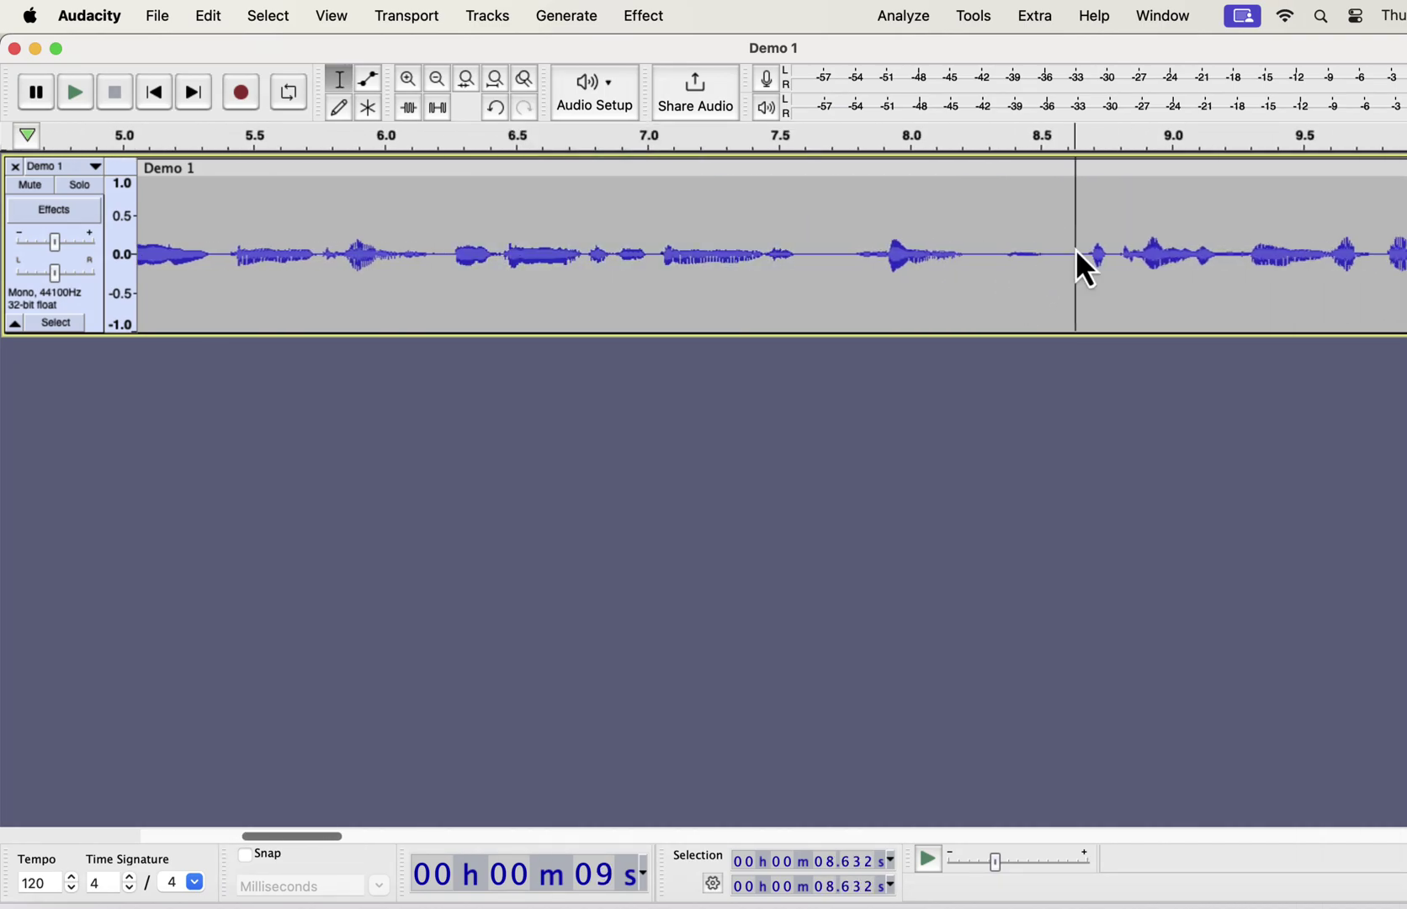
Paste the phrase again at 8.632 s and view the Tracks Behaviors preferences
{"action": "right_click", "coordinate": [1076, 249]}
{"action": "left_click", "coordinate": [1095, 305]}
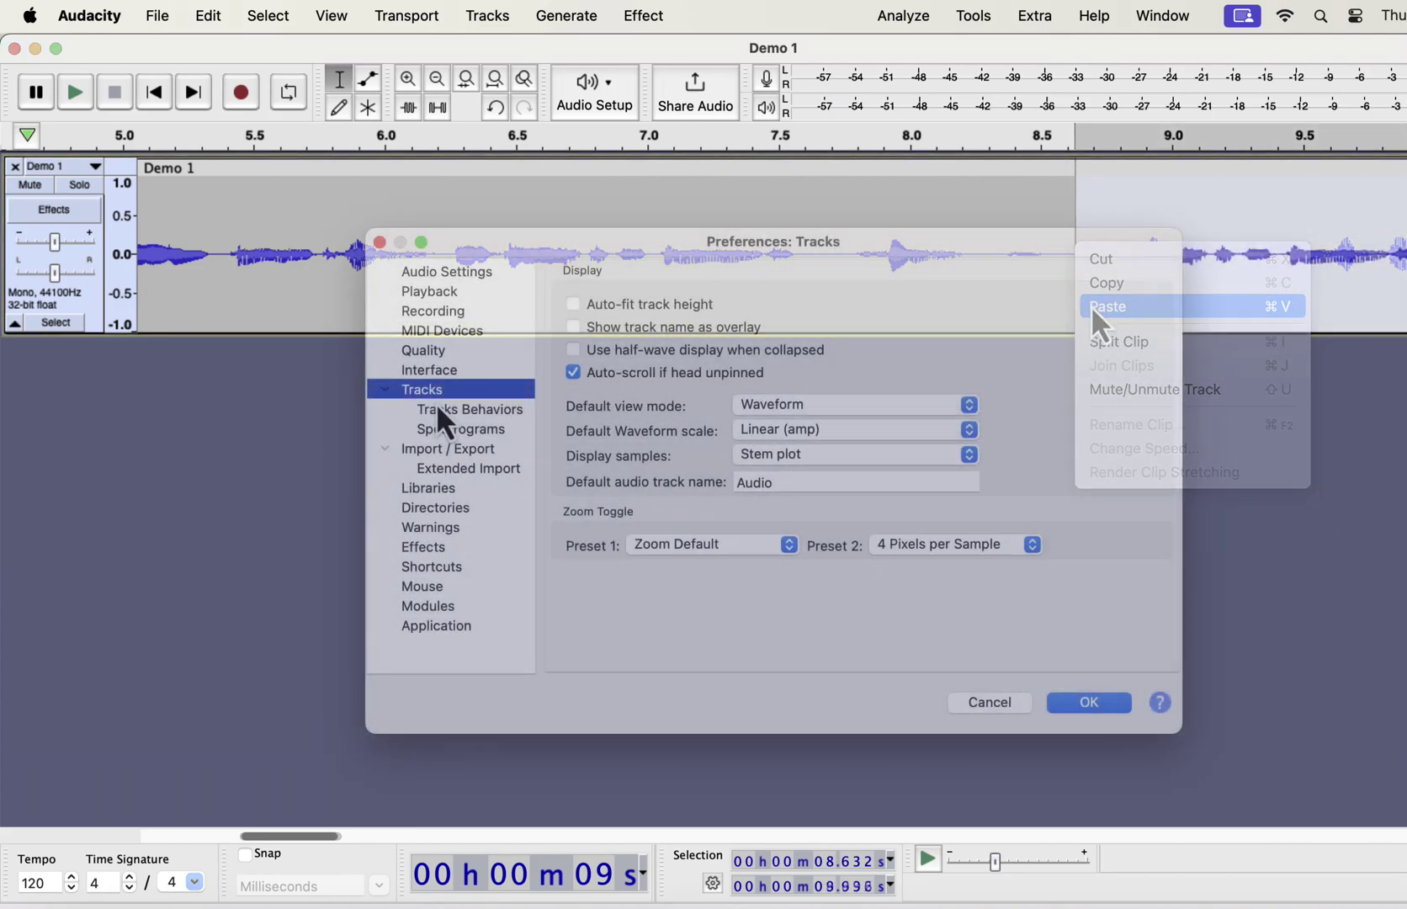
{"action": "left_click", "coordinate": [439, 413]}
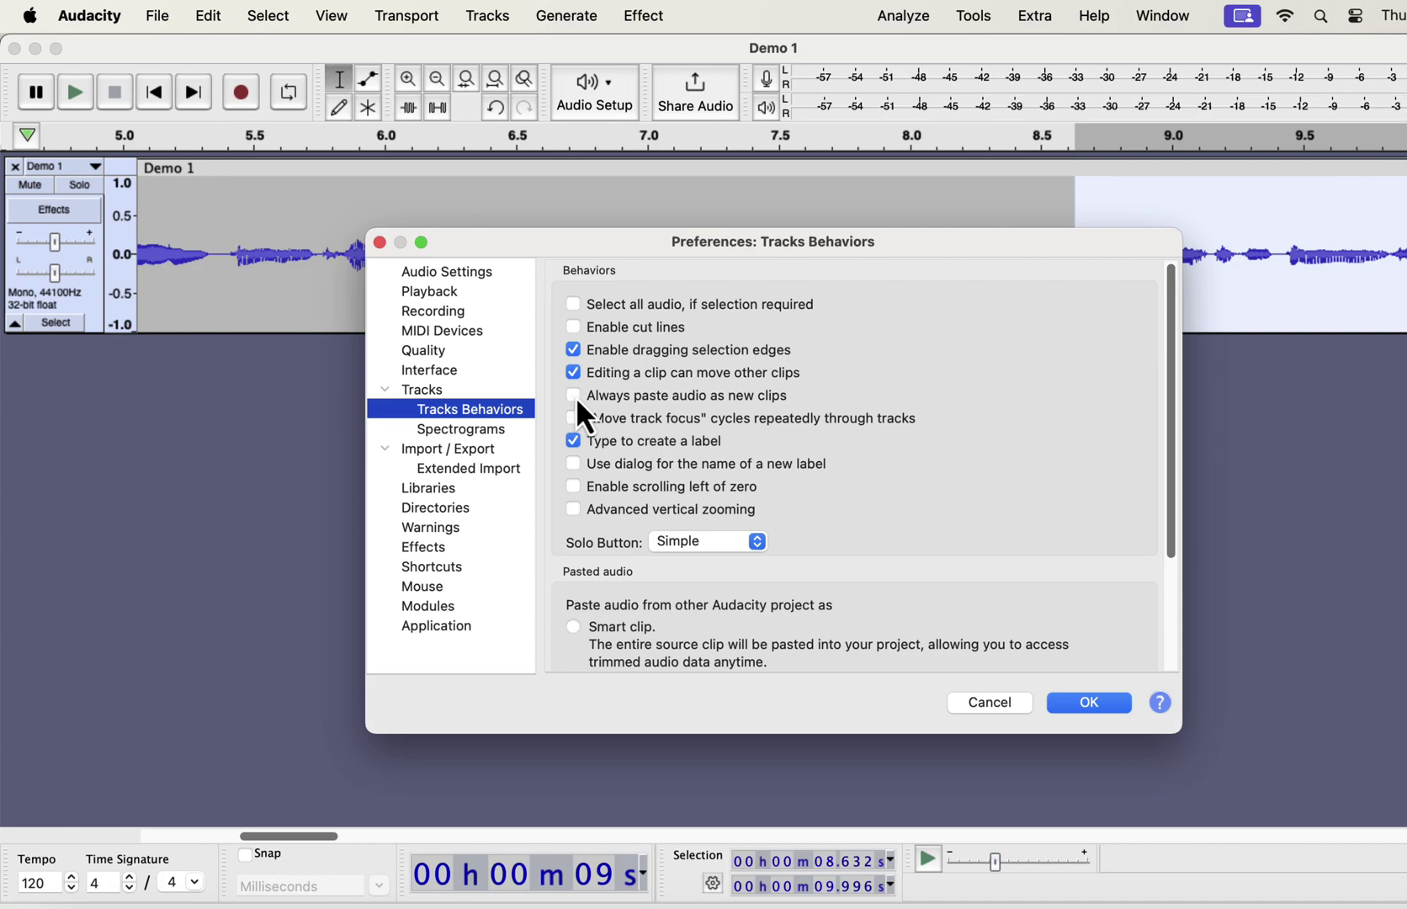
{"action": "key", "text": "super+Tab"}
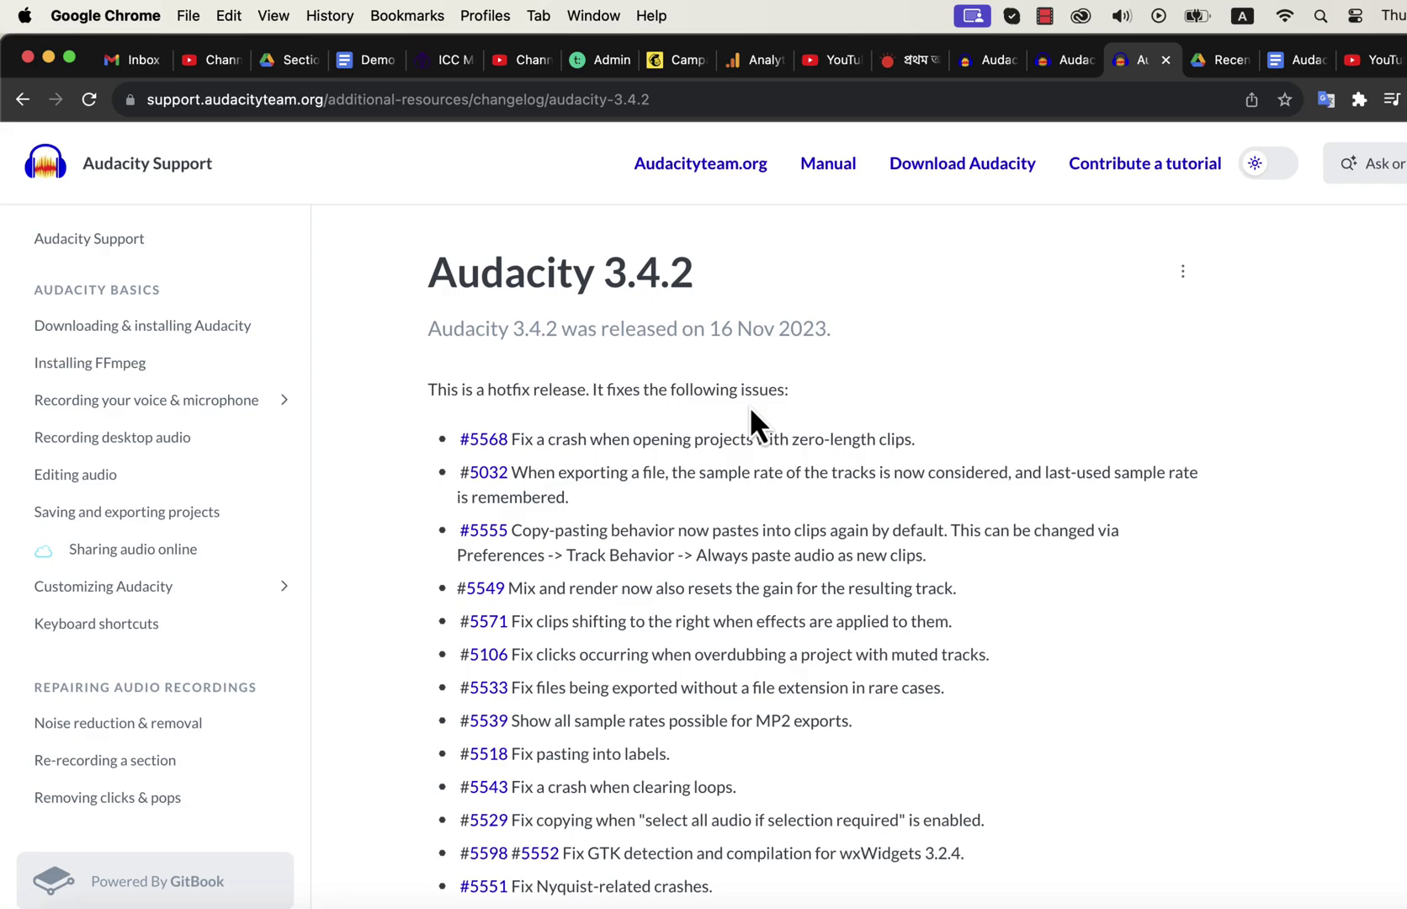
Scroll through the fix list of the Audacity 3.4.2 changelog in Chrome
{"action": "scroll", "coordinate": [751, 420], "scroll_direction": "down", "scroll_amount": 5}
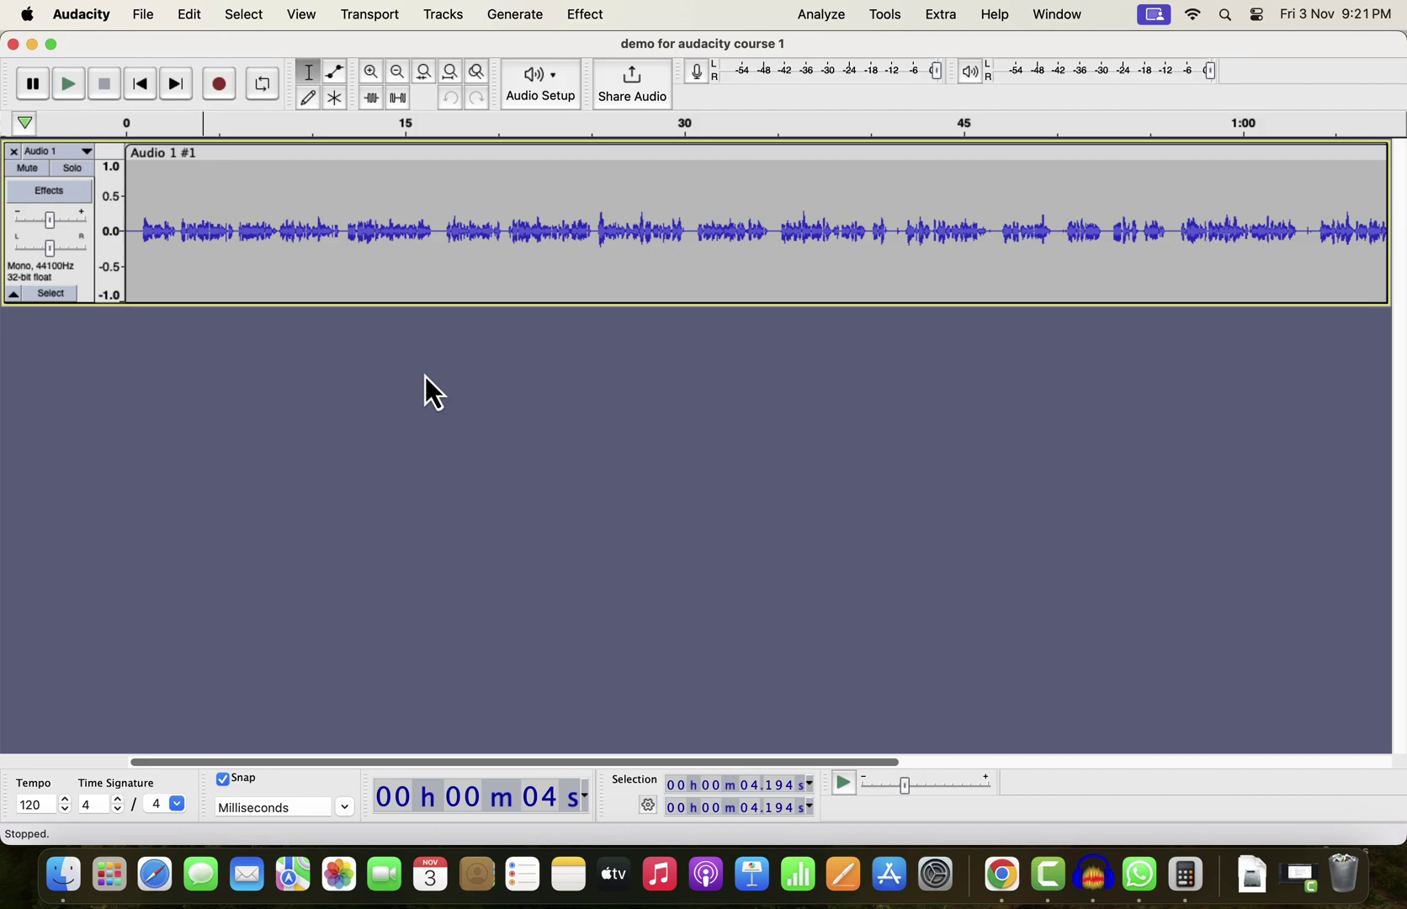
Duplicate the Audio 1 track with Cmd+D, solo the top copy, and select its whole clip
{"action": "double_click", "coordinate": [411, 252]}
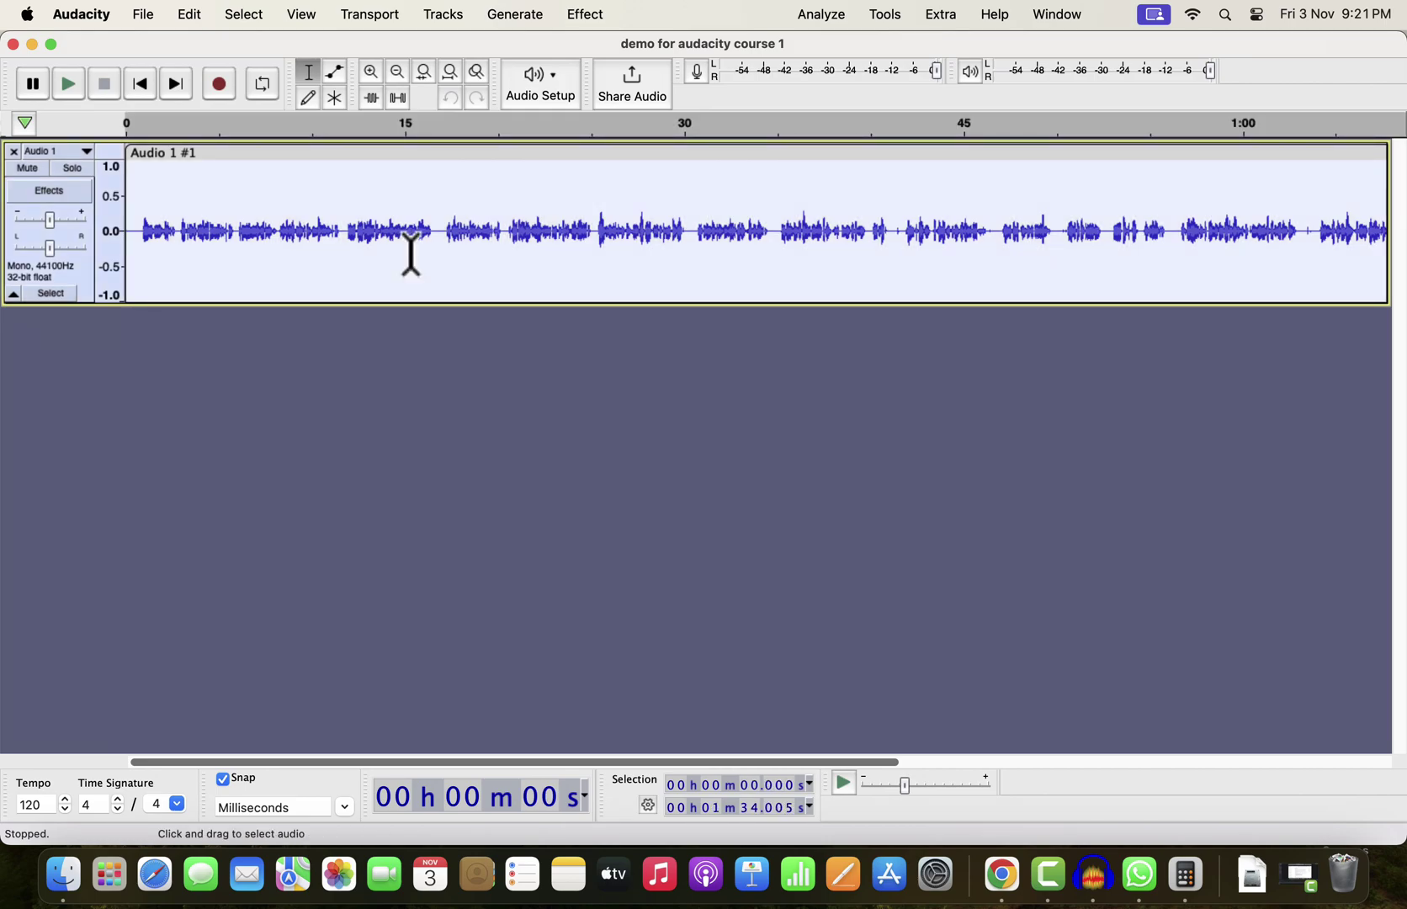
{"action": "key", "text": "super+d"}
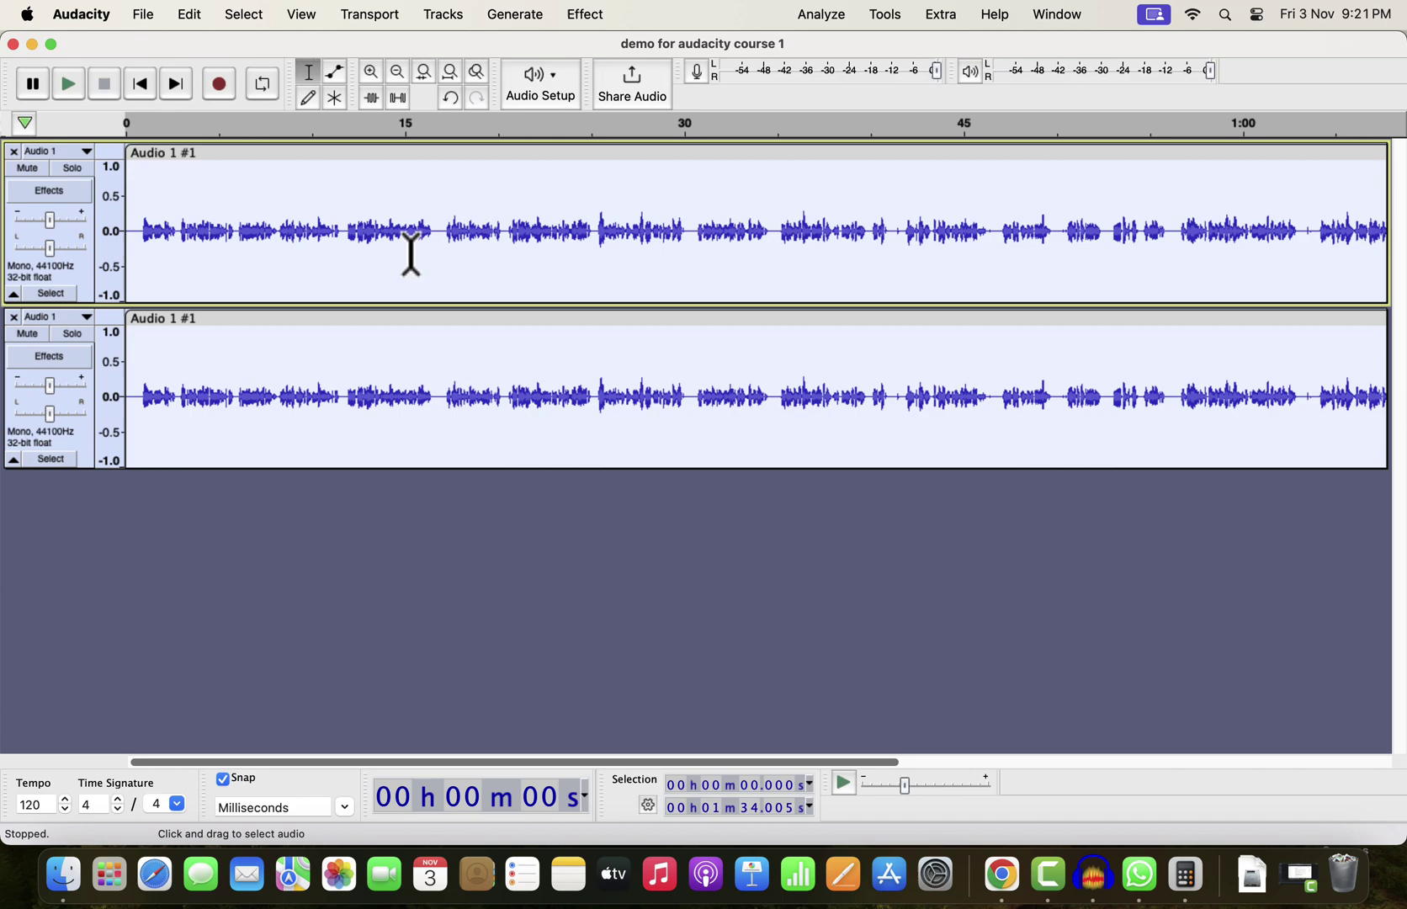
{"action": "left_click", "coordinate": [411, 253]}
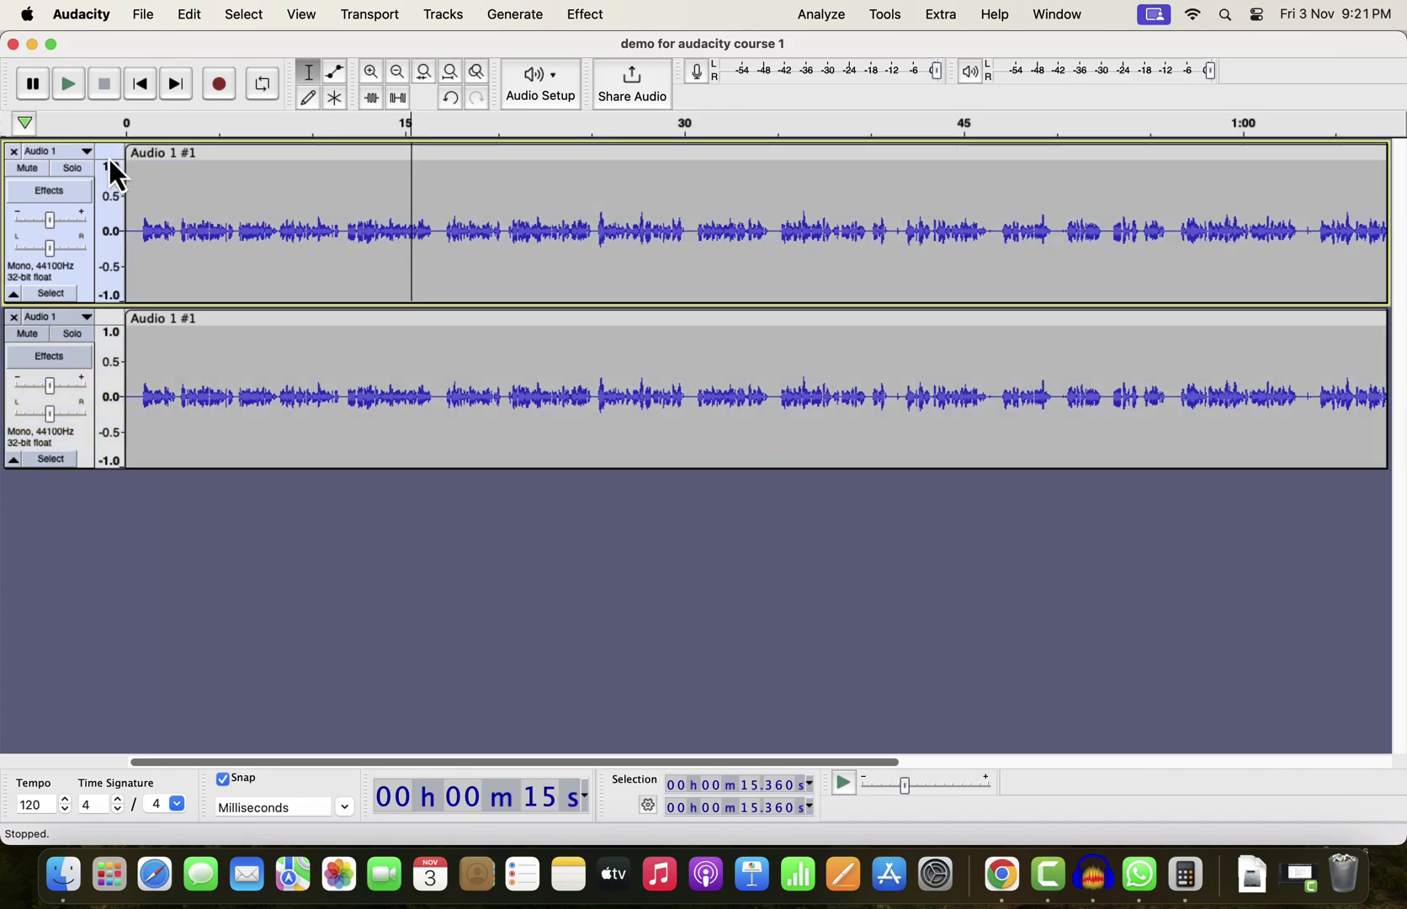
{"action": "left_click", "coordinate": [72, 168]}
{"action": "double_click", "coordinate": [339, 221]}
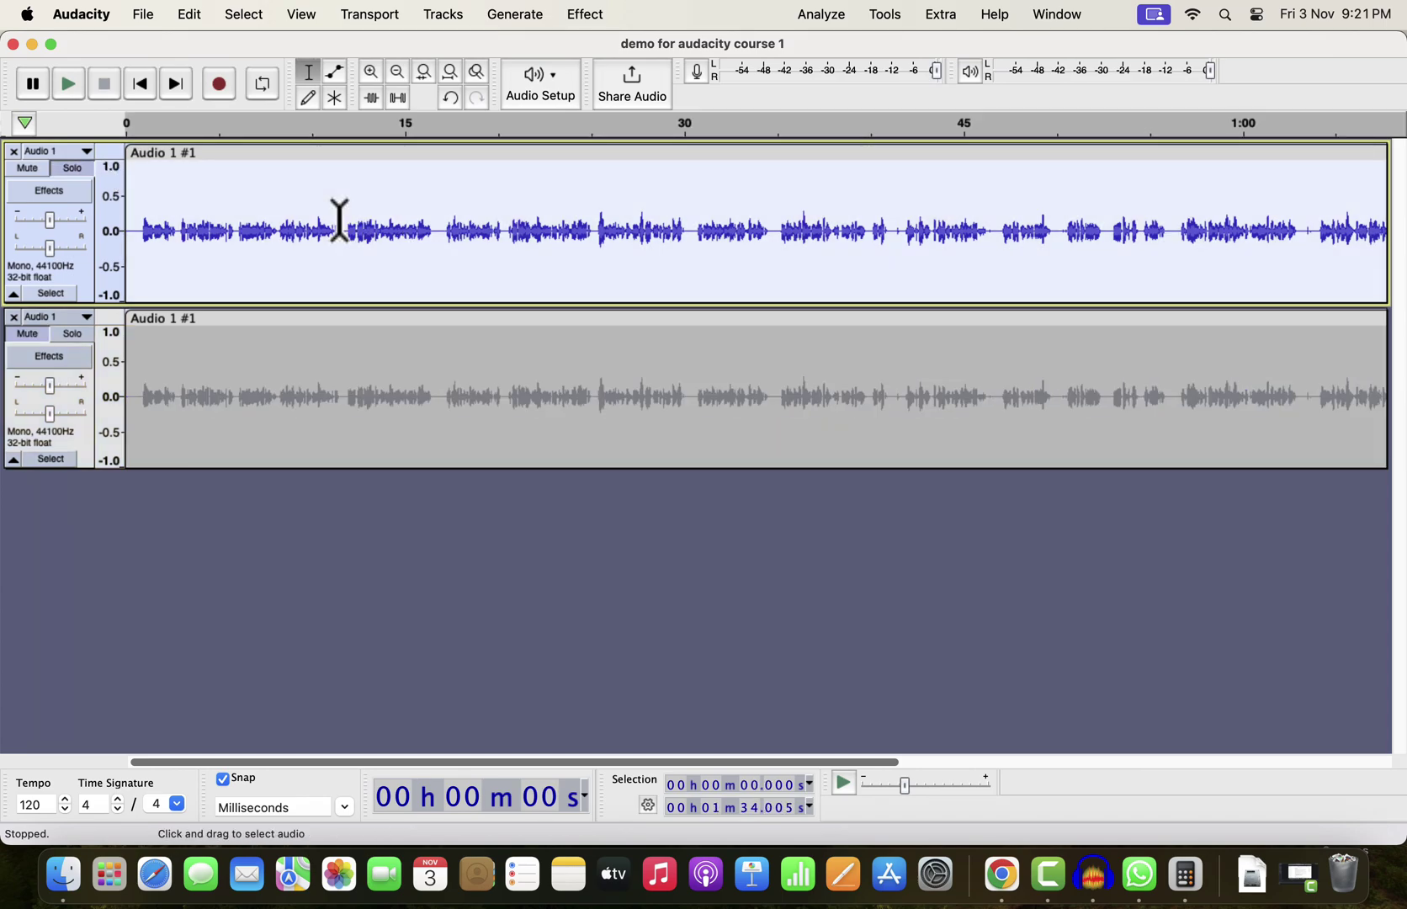
Run the Clear Vocal Improve Macro from Tools > Apply Macro on the top track
{"action": "left_click", "coordinate": [888, 15]}
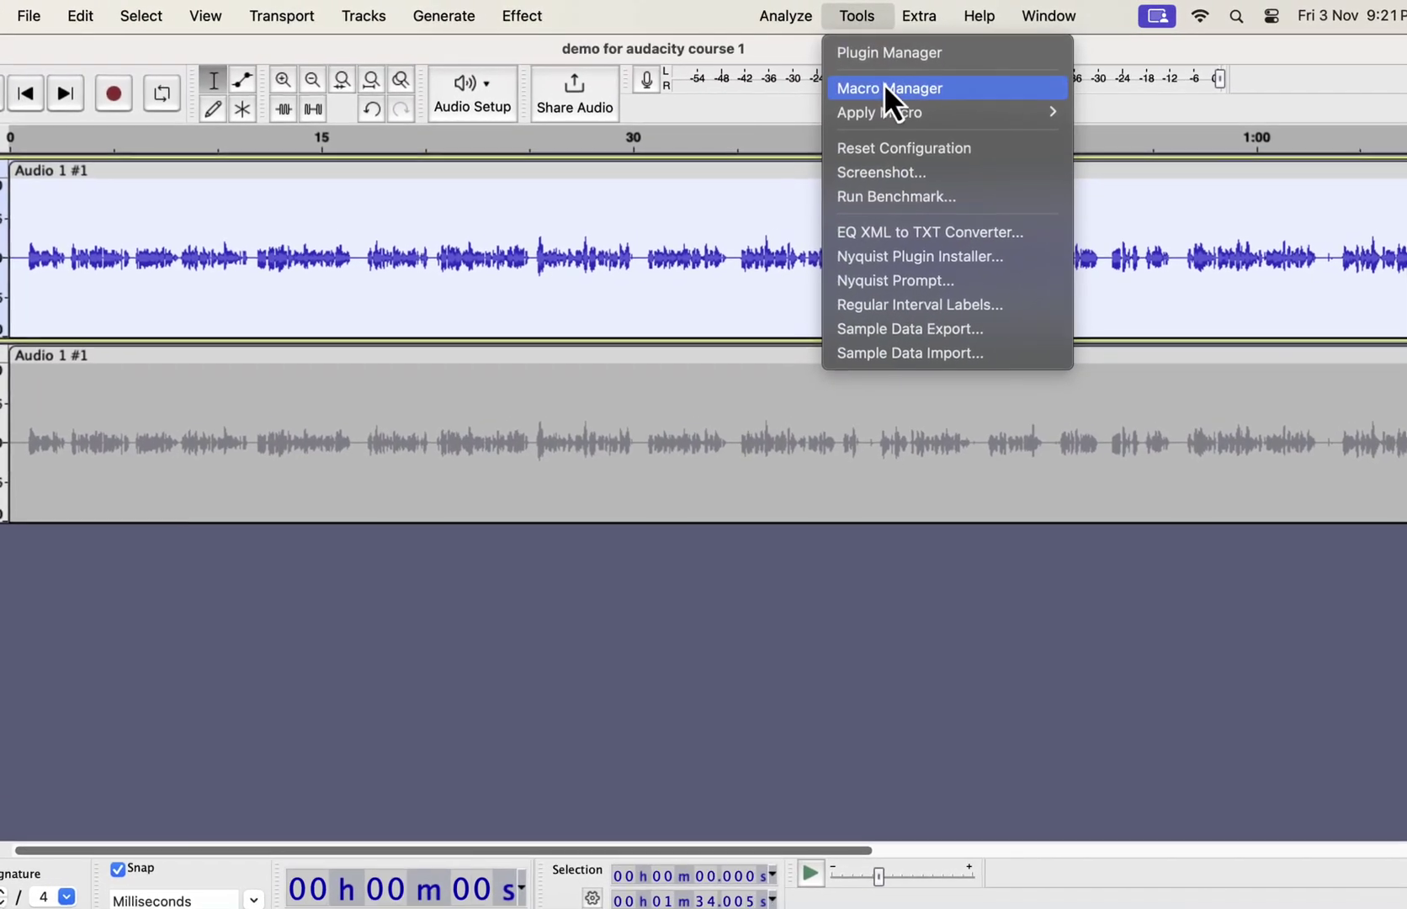
{"action": "mouse_move", "coordinate": [886, 115]}
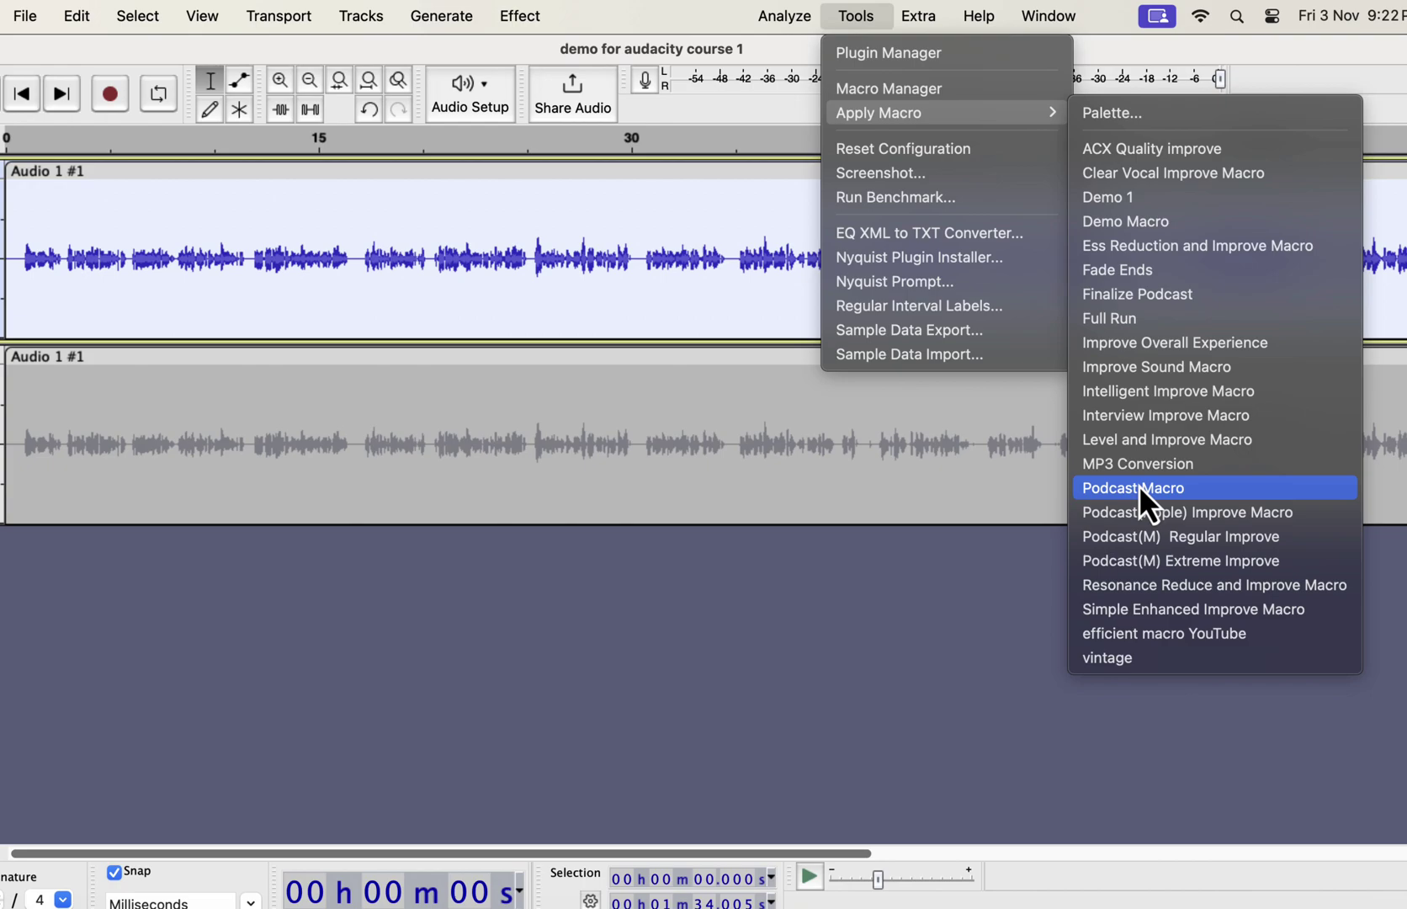
{"action": "left_click", "coordinate": [1126, 175]}
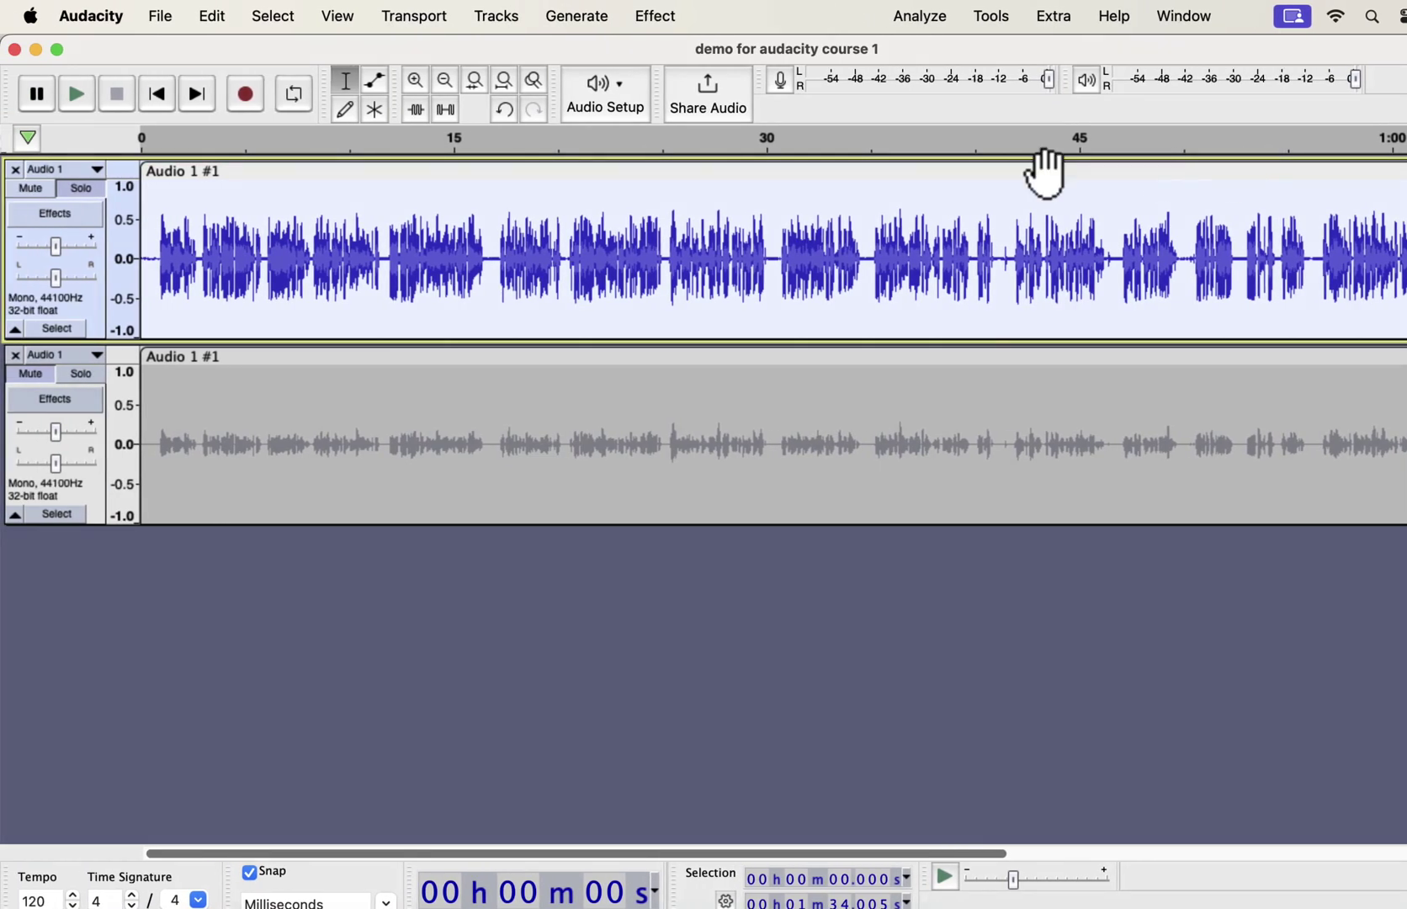
Solo the lower, unprocessed voice track and play it back
{"action": "left_click", "coordinate": [86, 383]}
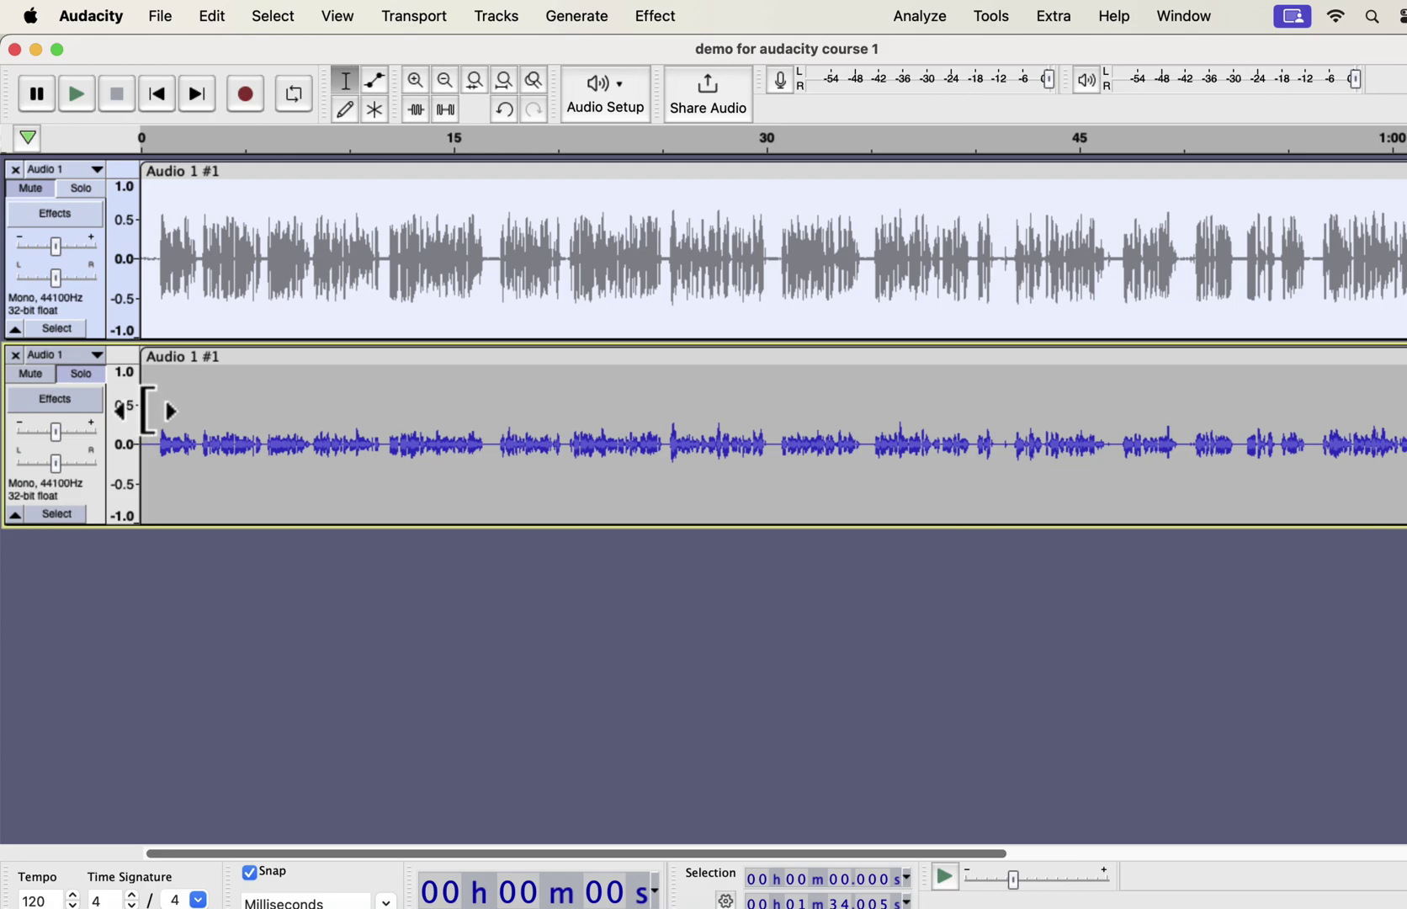
{"action": "key", "text": "space"}
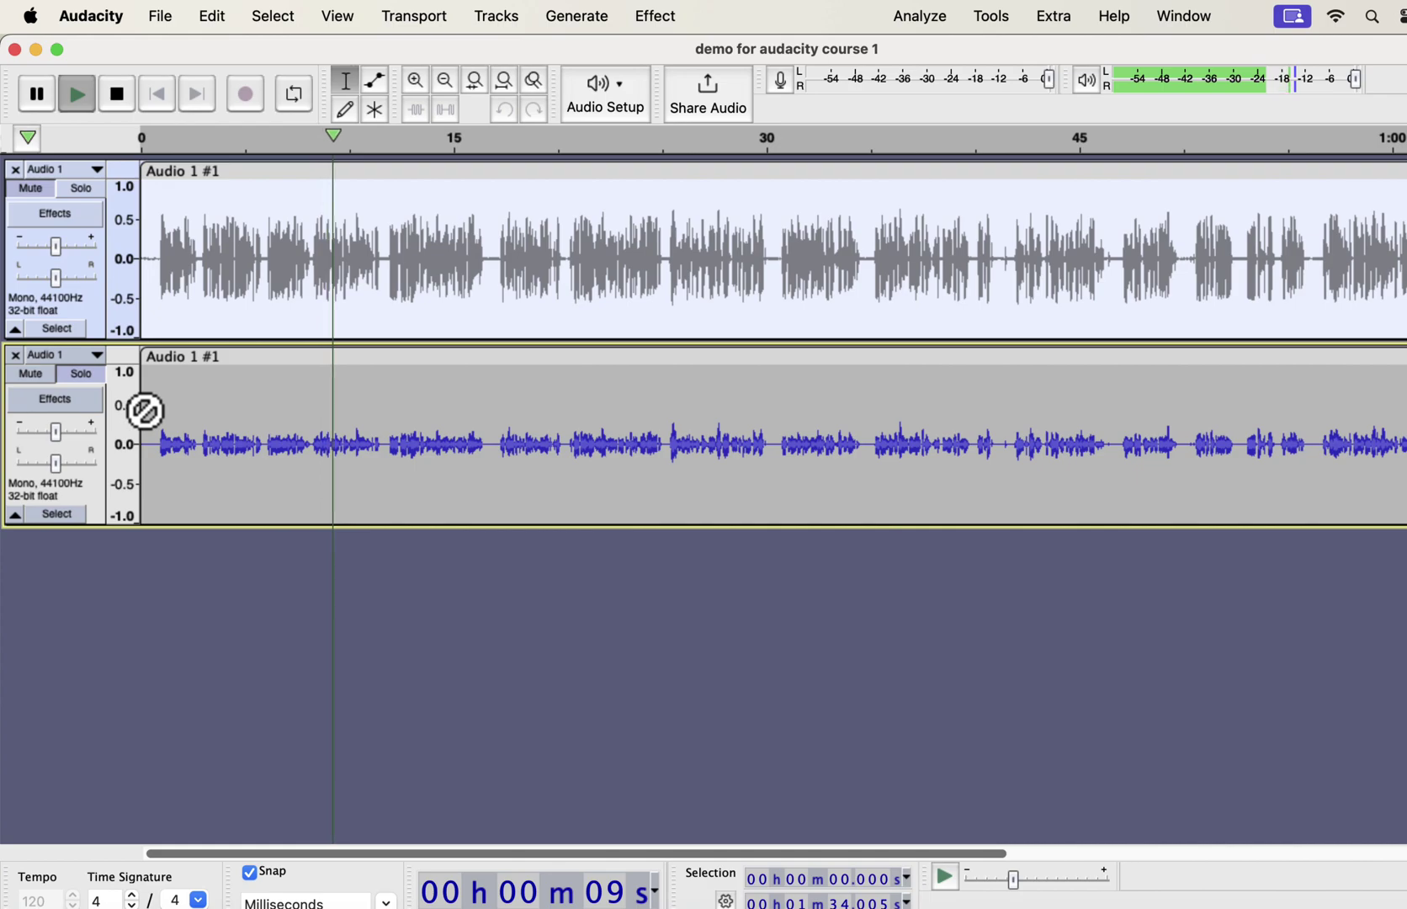
Play the project while switching solo between the top and lower tracks, ending on the top track stopped
{"action": "key", "text": "space"}
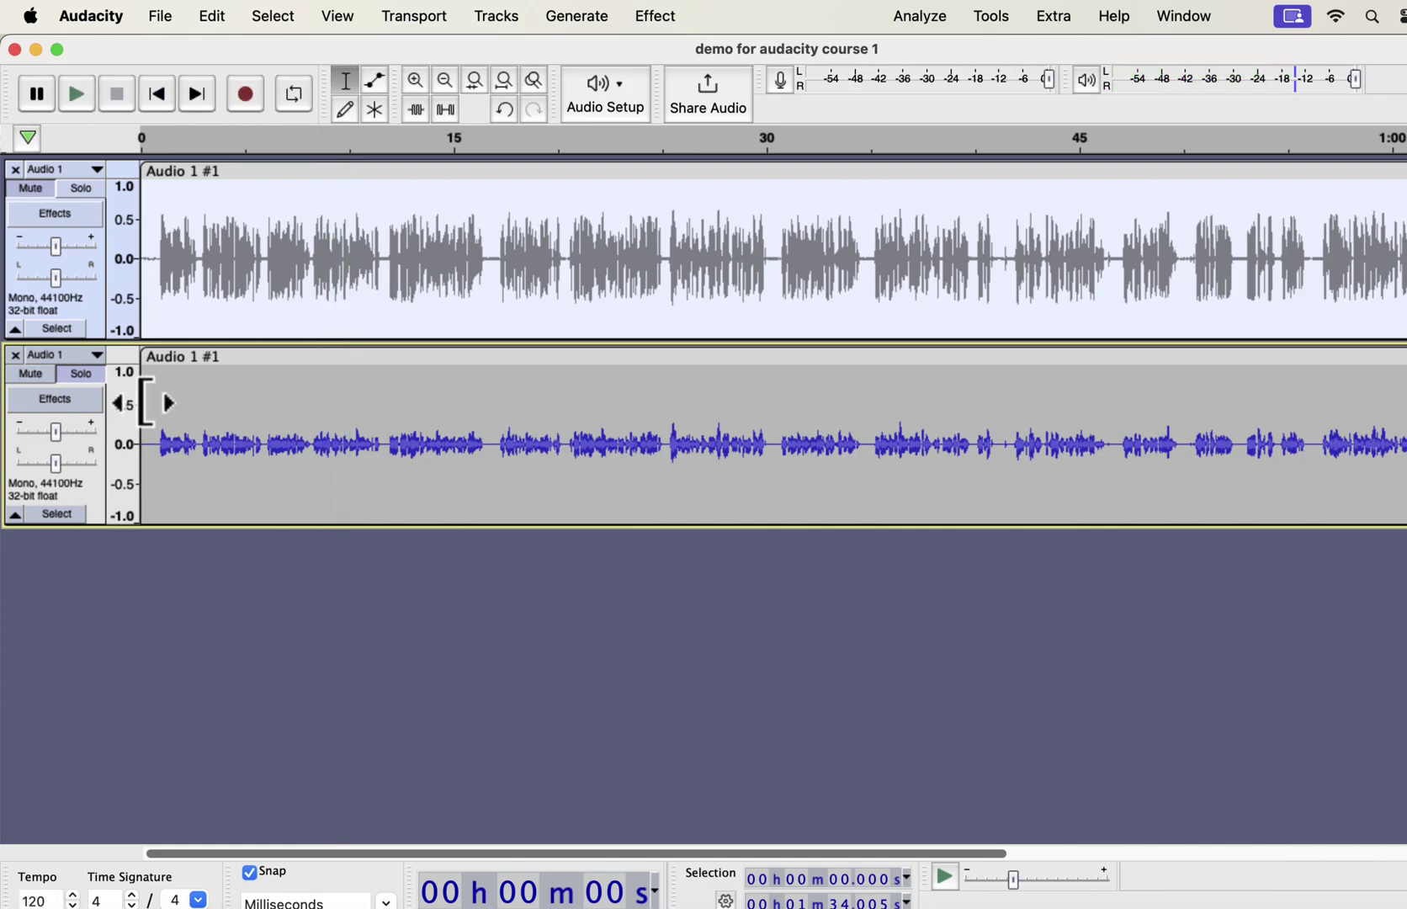
{"action": "left_click", "coordinate": [88, 189]}
{"action": "key", "text": "space"}
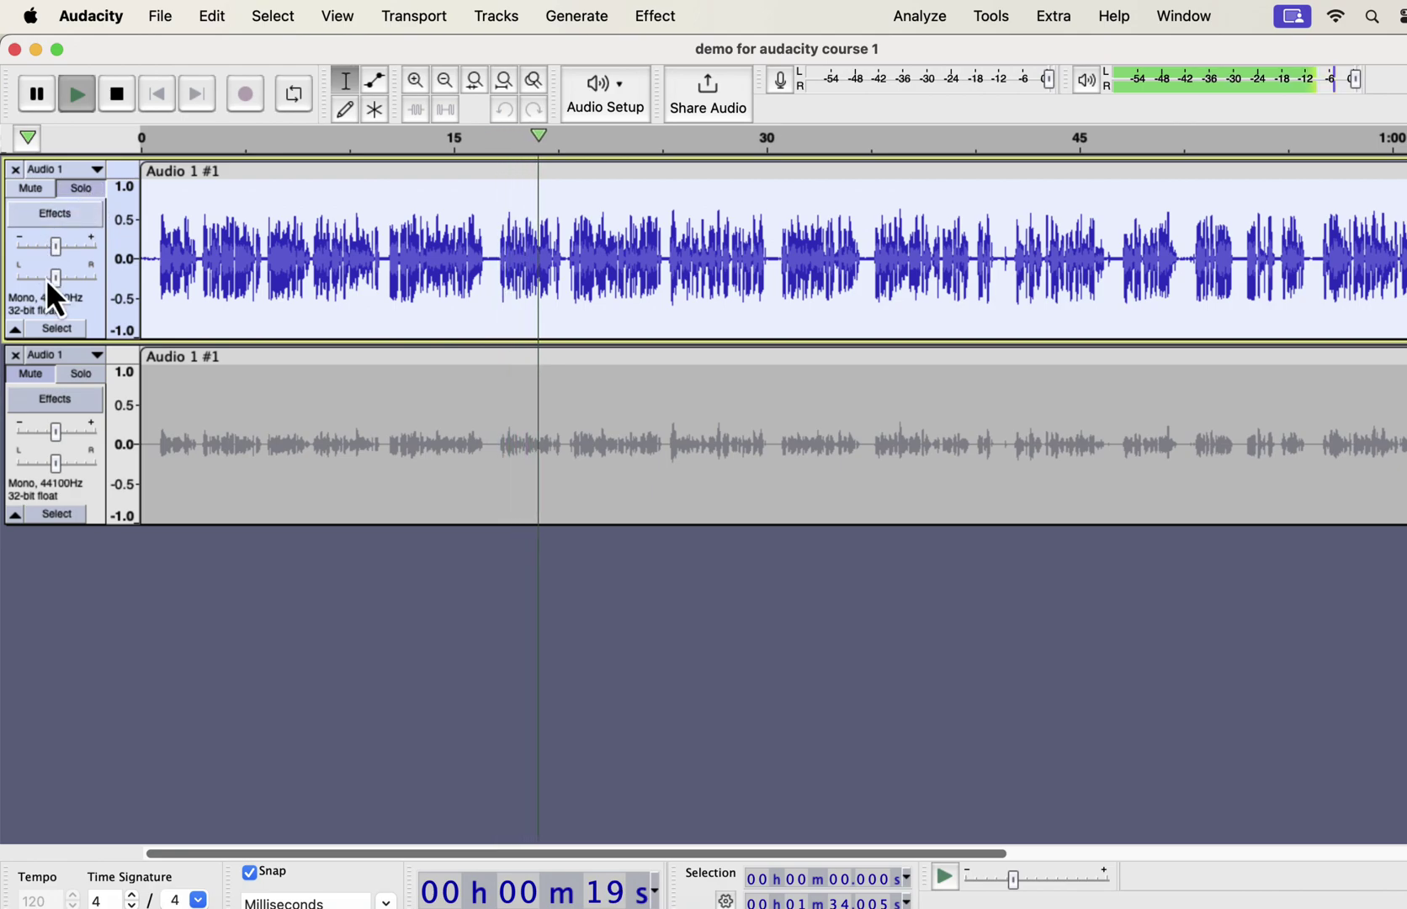
{"action": "left_click", "coordinate": [79, 374]}
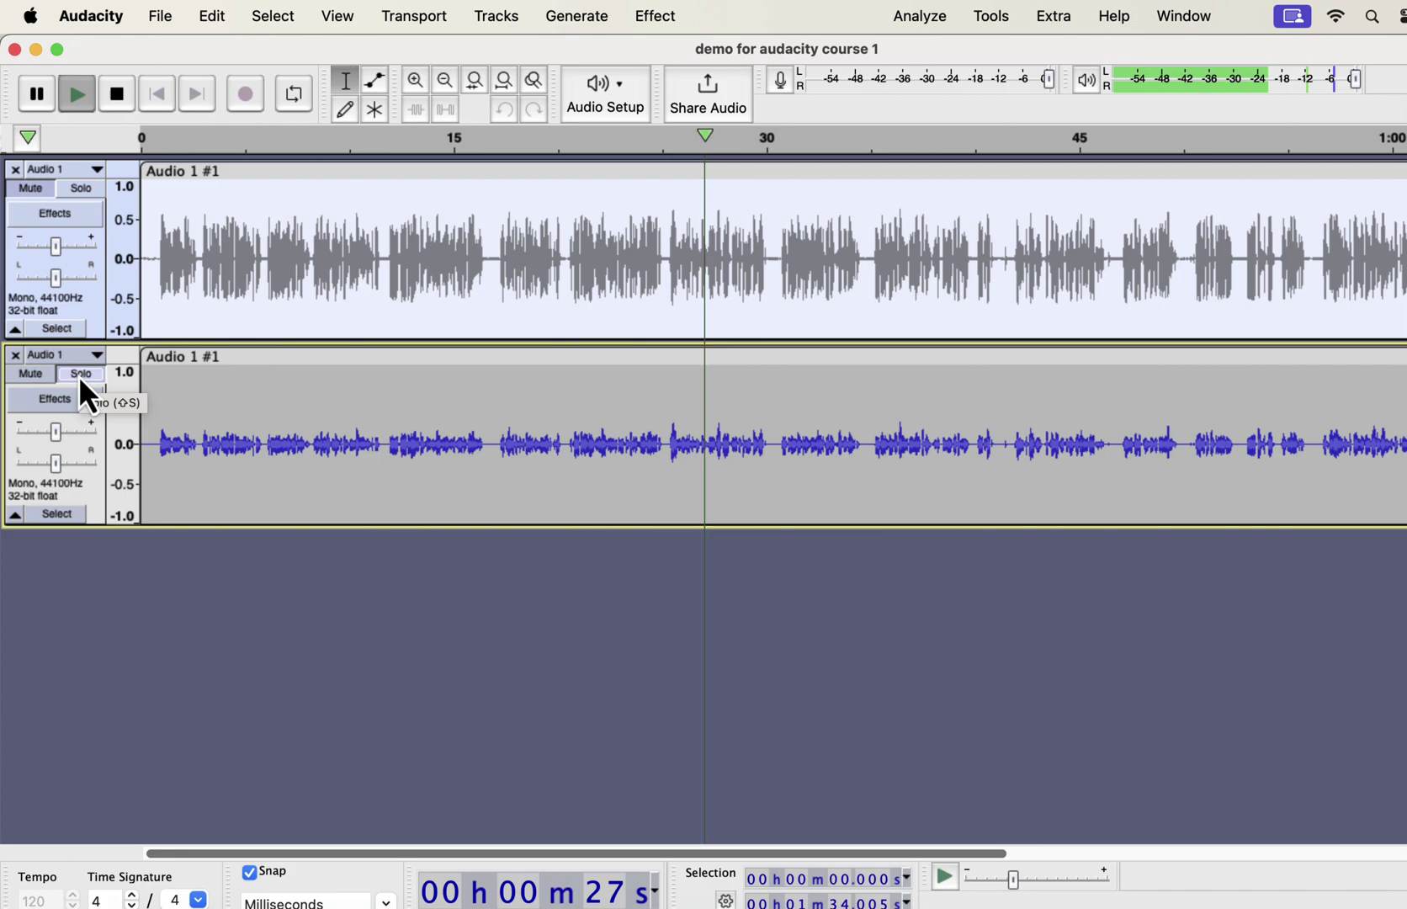
{"action": "left_click", "coordinate": [89, 191]}
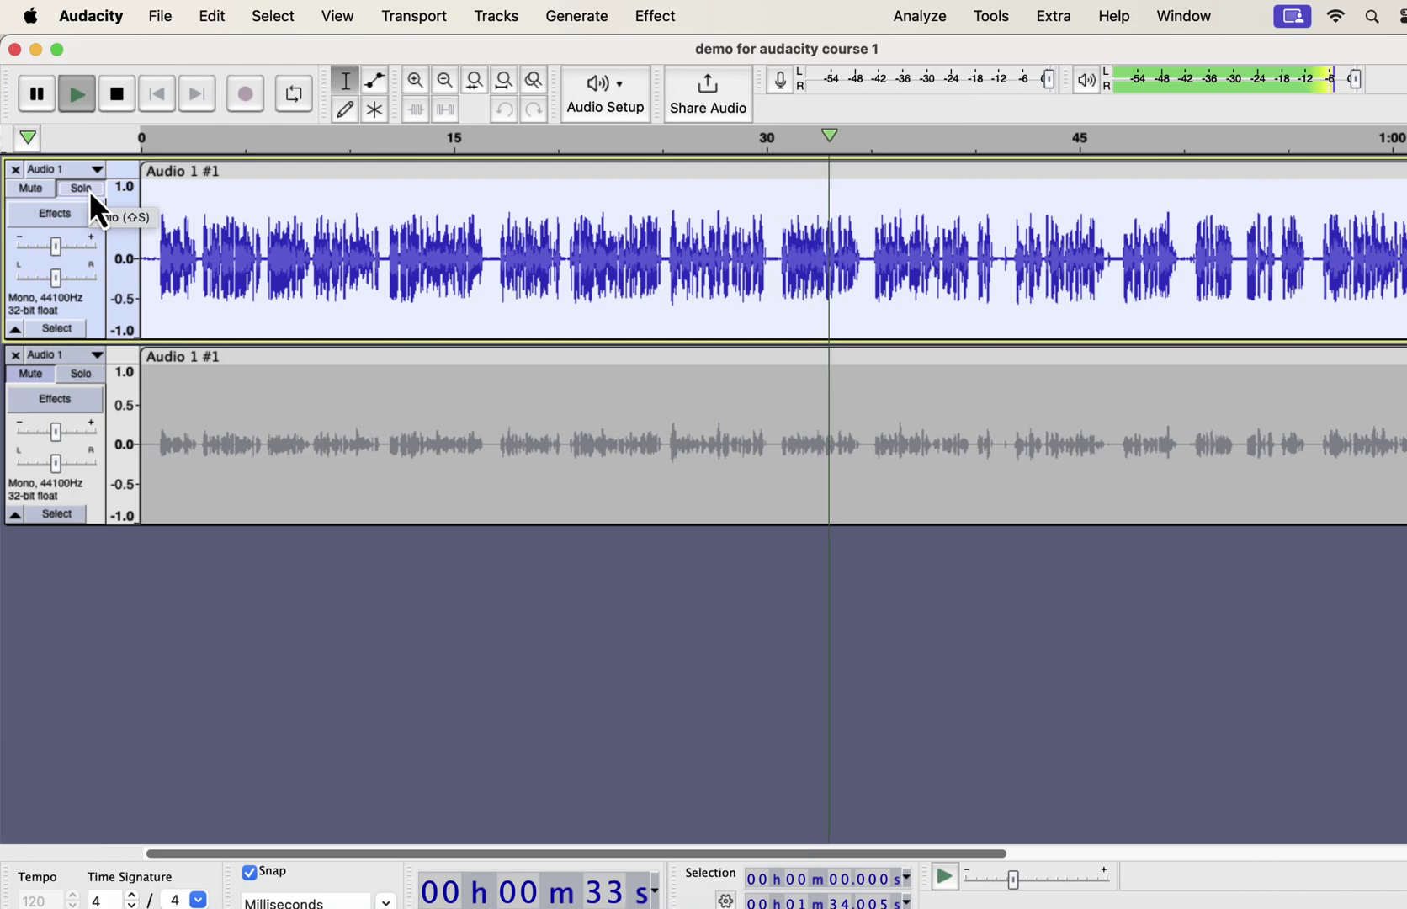
{"action": "key", "text": "space"}
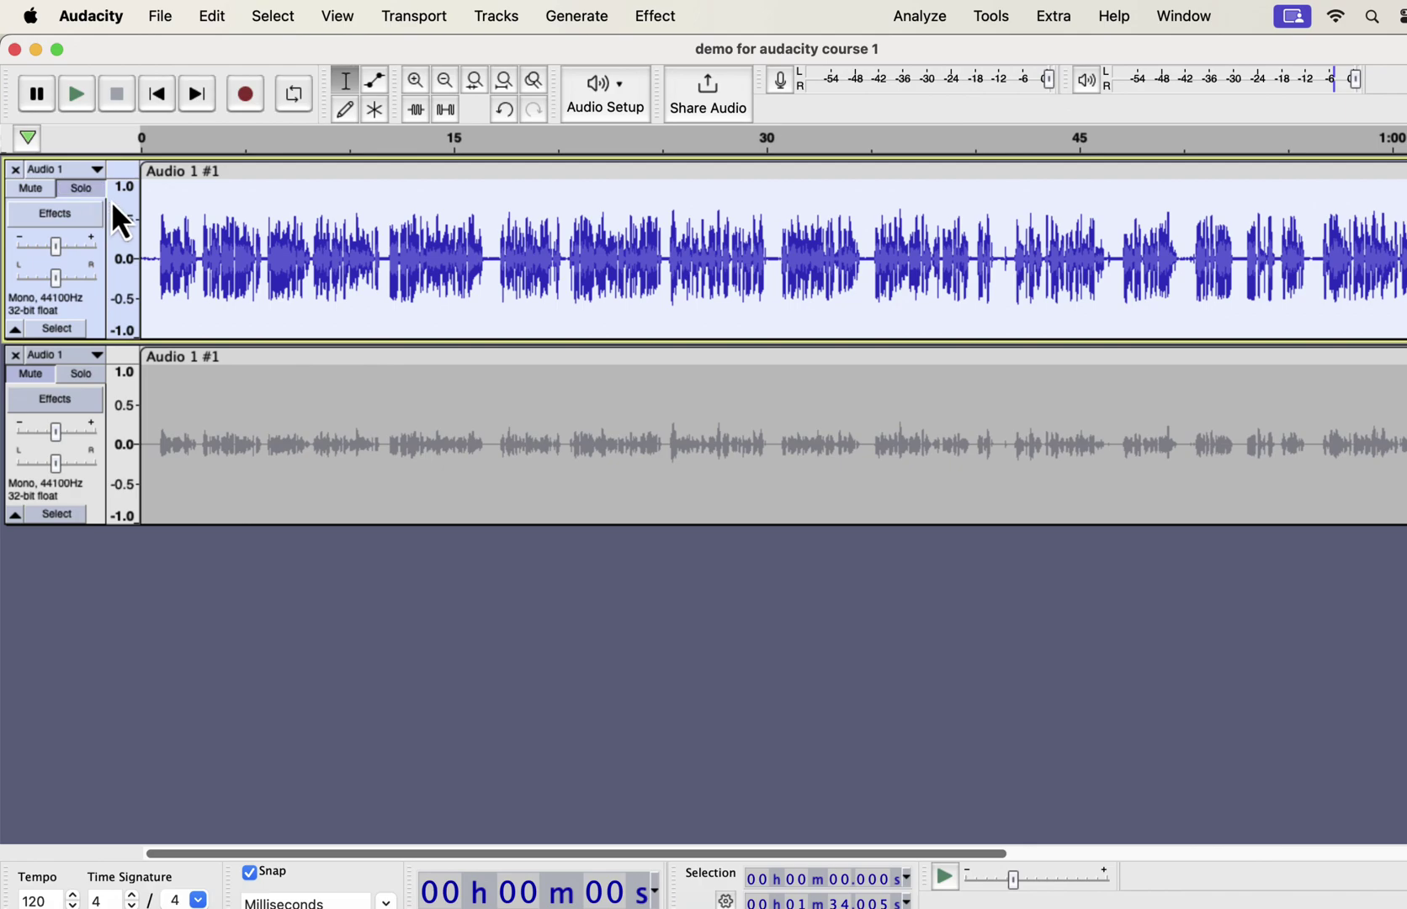
Open the Macro Manager's import dialog in the Macros and EQs > Macros folder
{"action": "left_click", "coordinate": [990, 17]}
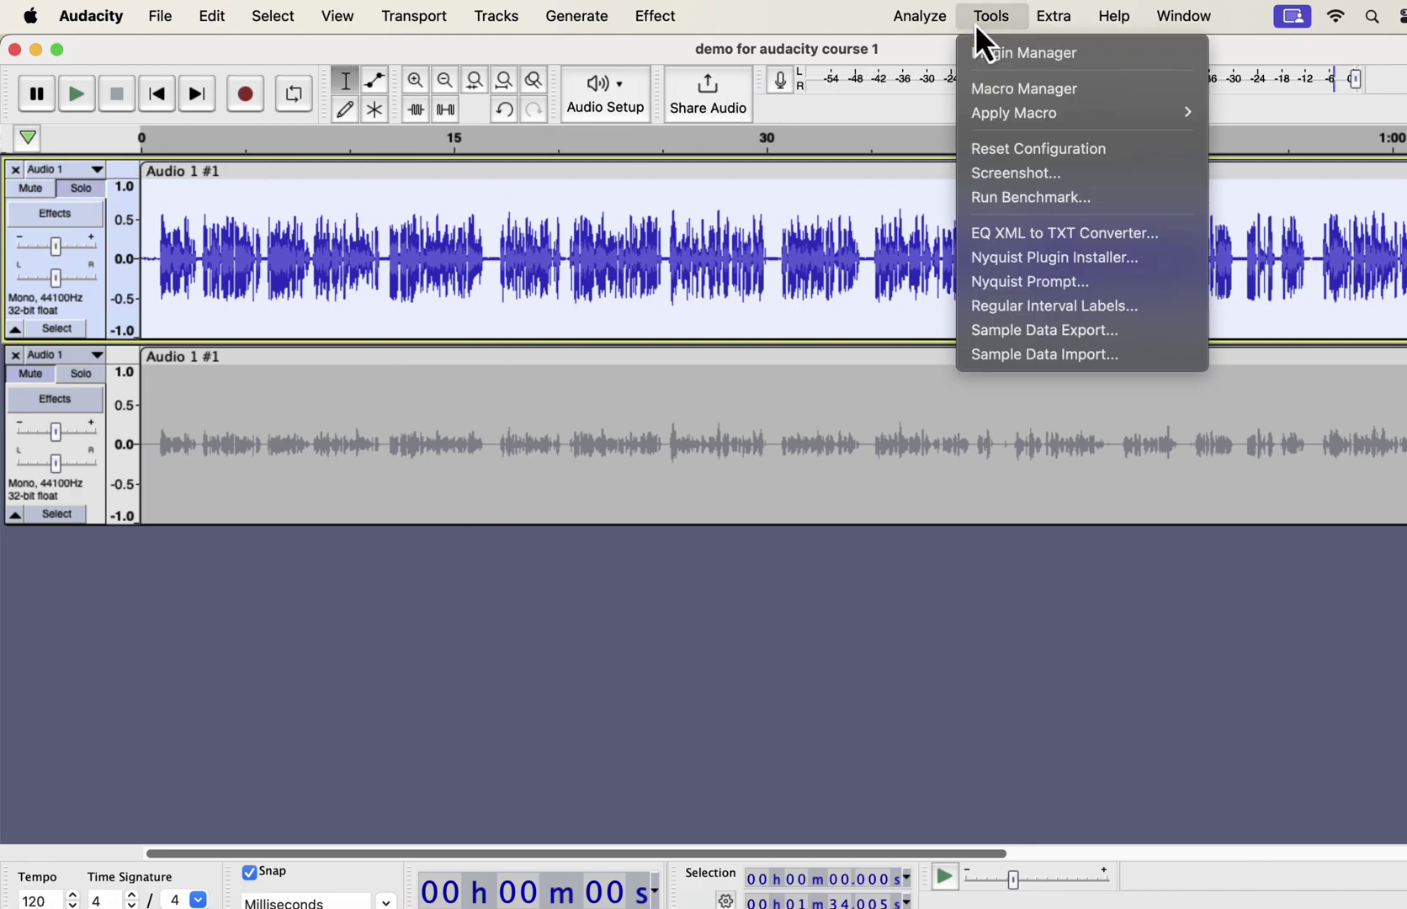
{"action": "left_click", "coordinate": [984, 88]}
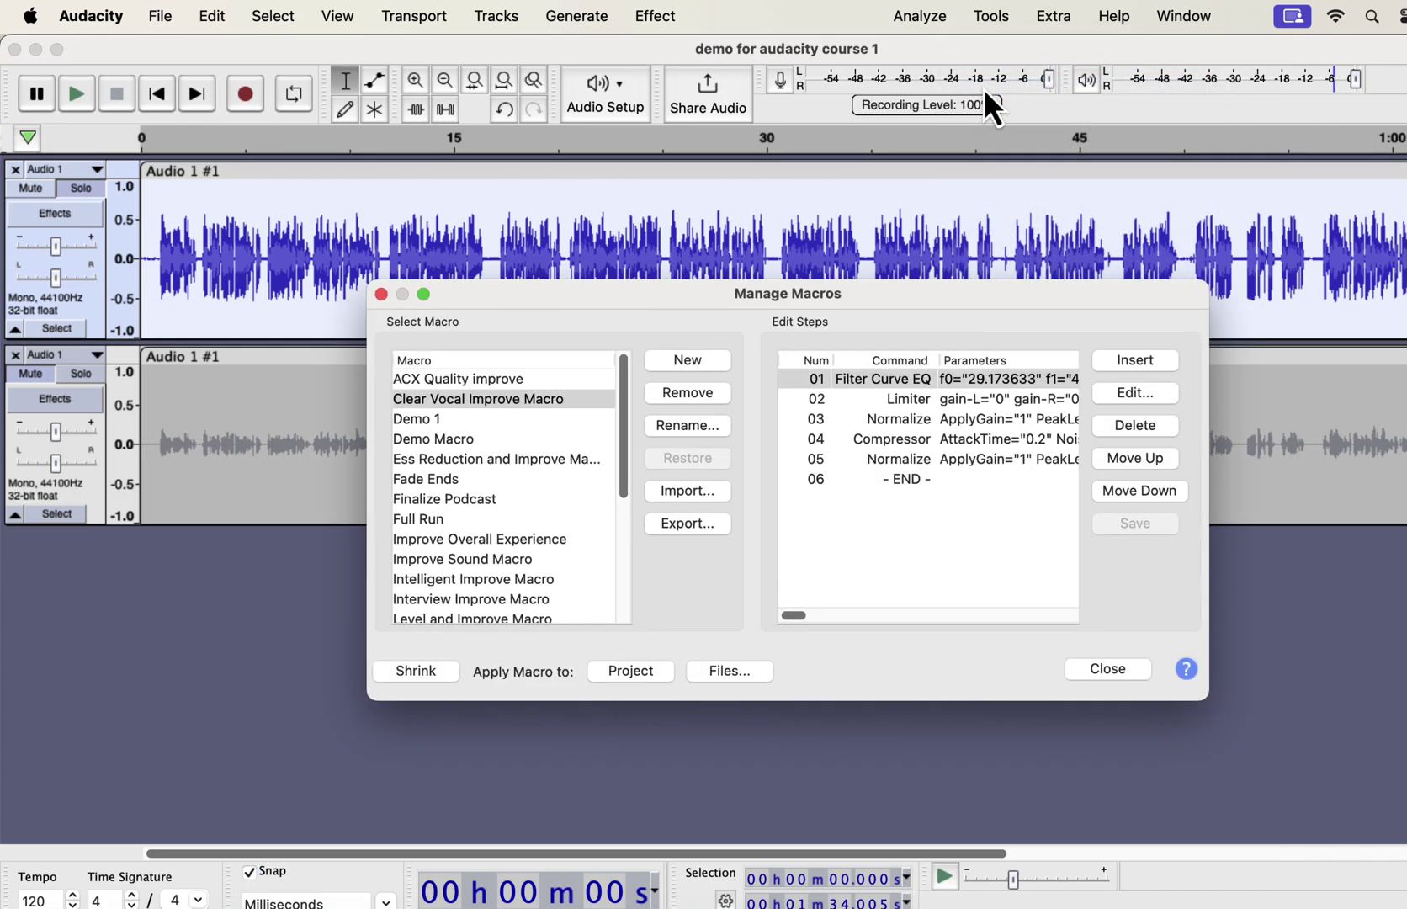
{"action": "left_click", "coordinate": [666, 493]}
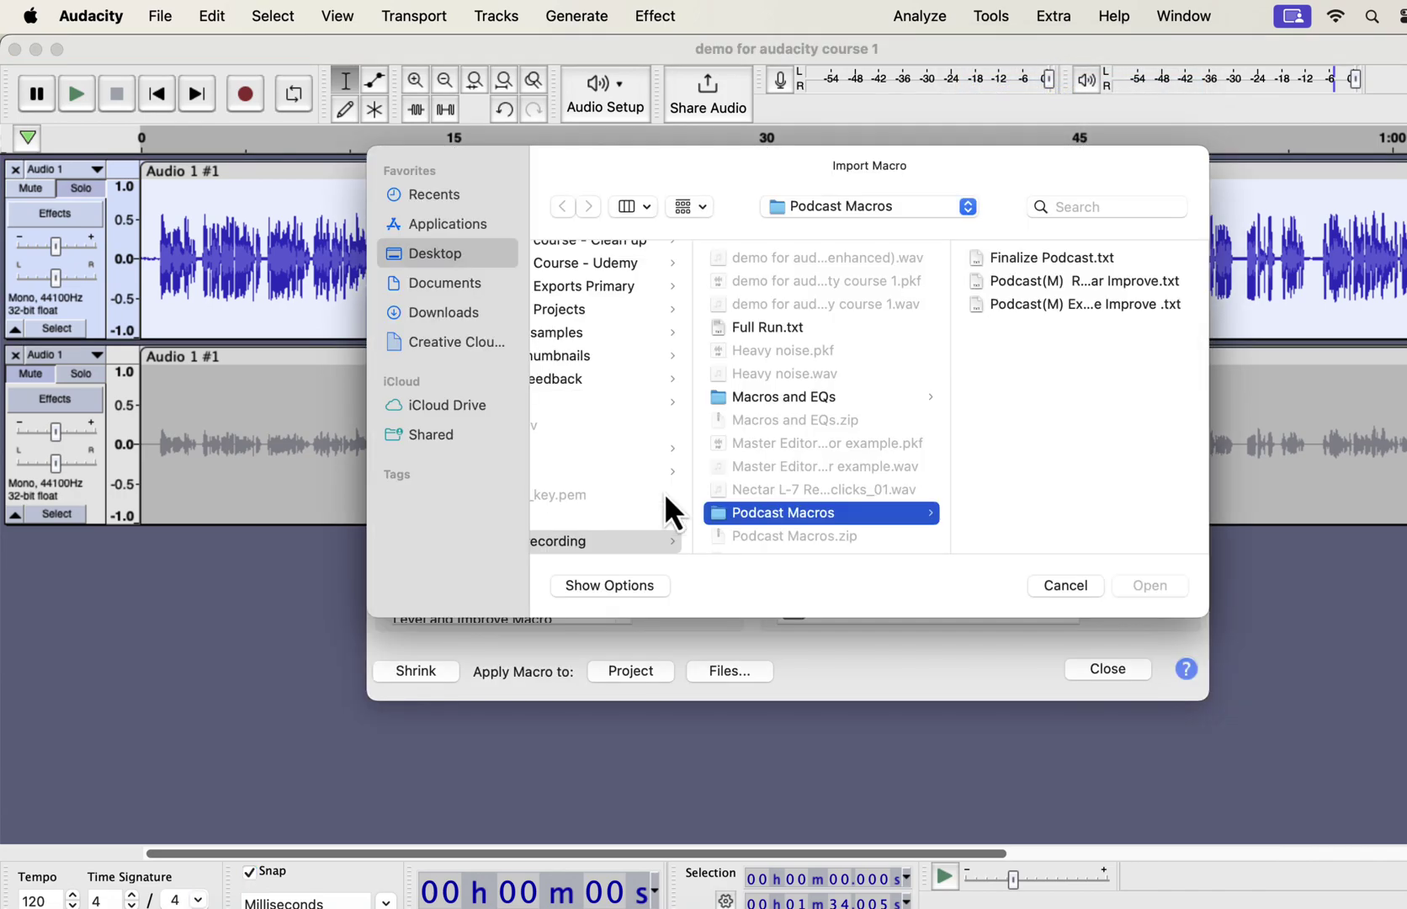
{"action": "left_click", "coordinate": [813, 419]}
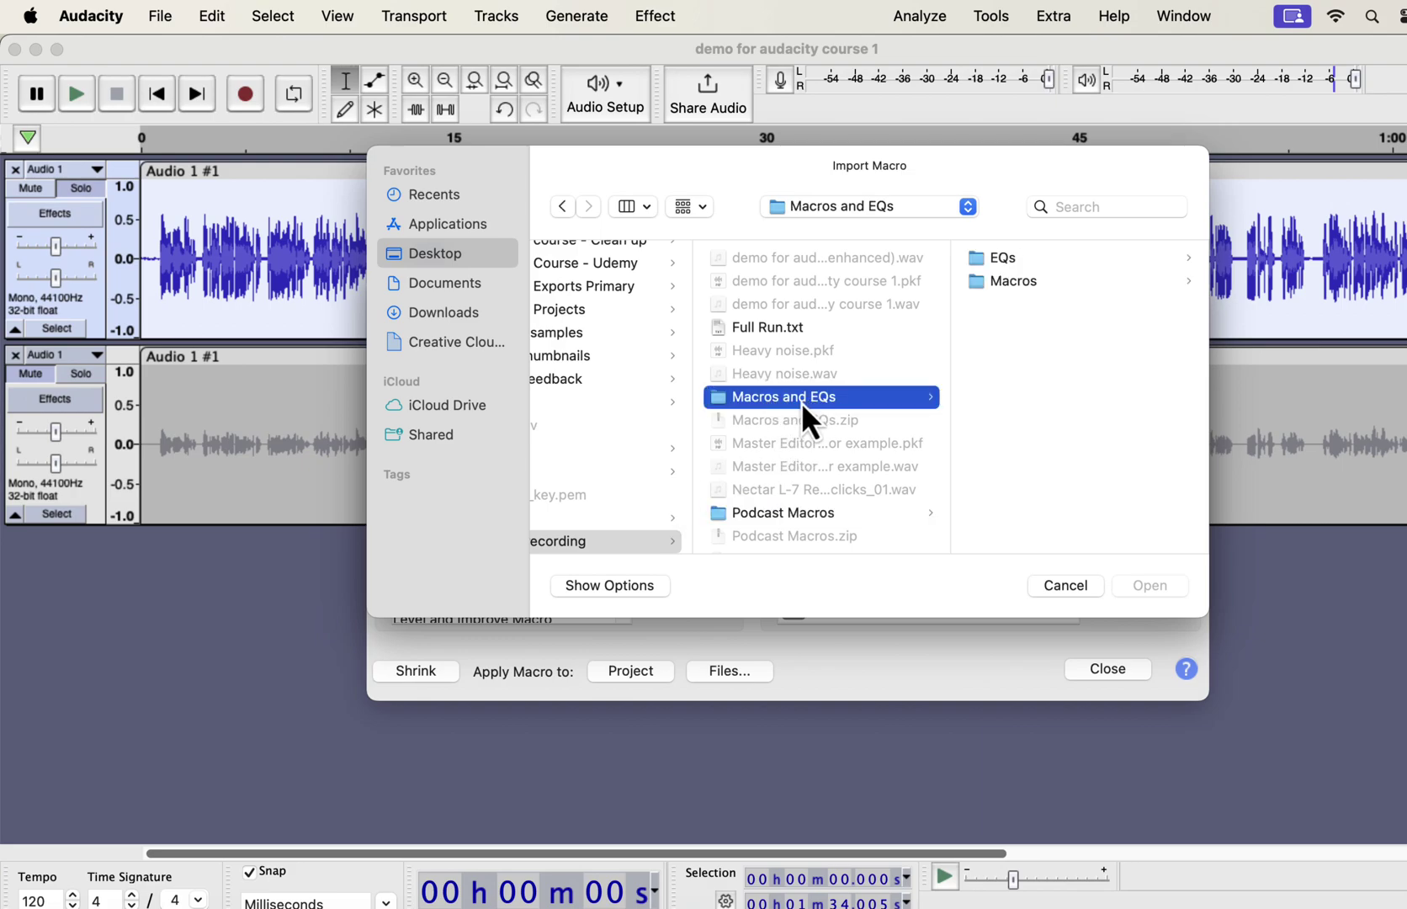
{"action": "left_click", "coordinate": [1036, 286]}
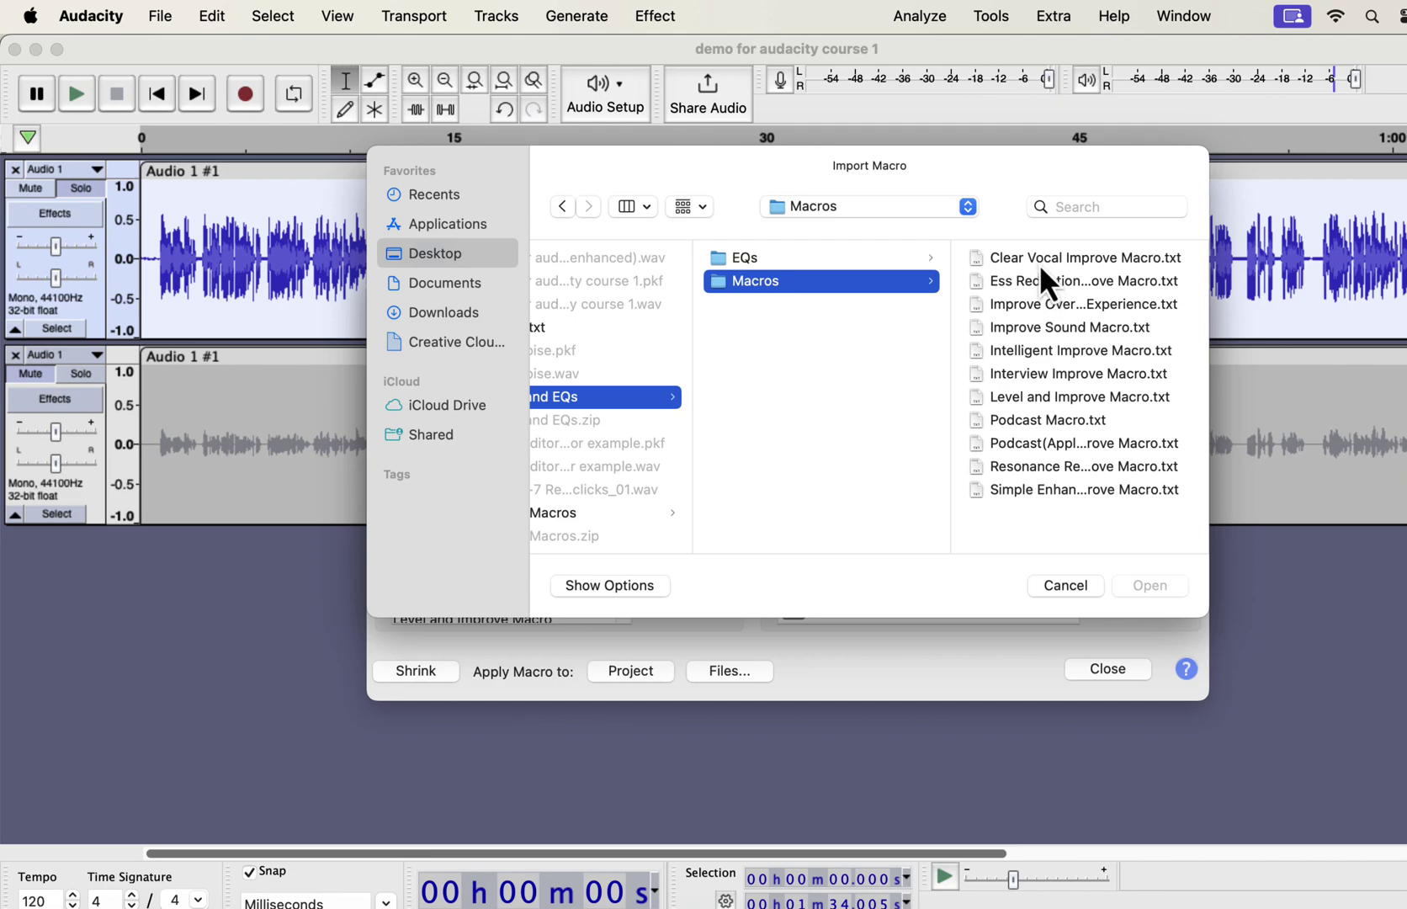
Preview the six macro files, Clear Vocal Improve through Podcast Macro, then cancel the import
{"action": "left_click", "coordinate": [1037, 257]}
{"action": "left_click", "coordinate": [917, 281]}
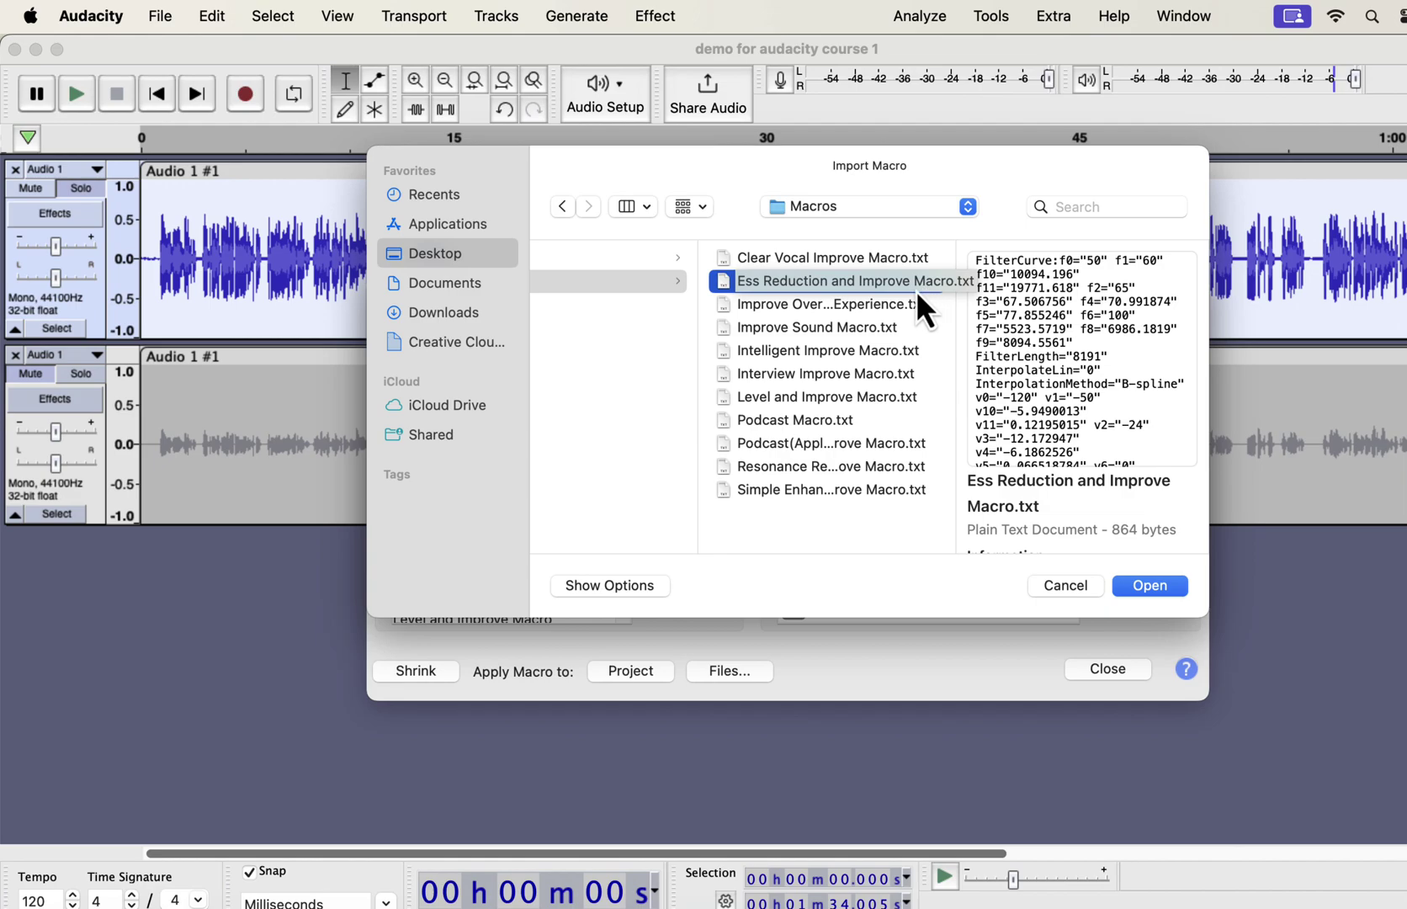
{"action": "left_click", "coordinate": [889, 305]}
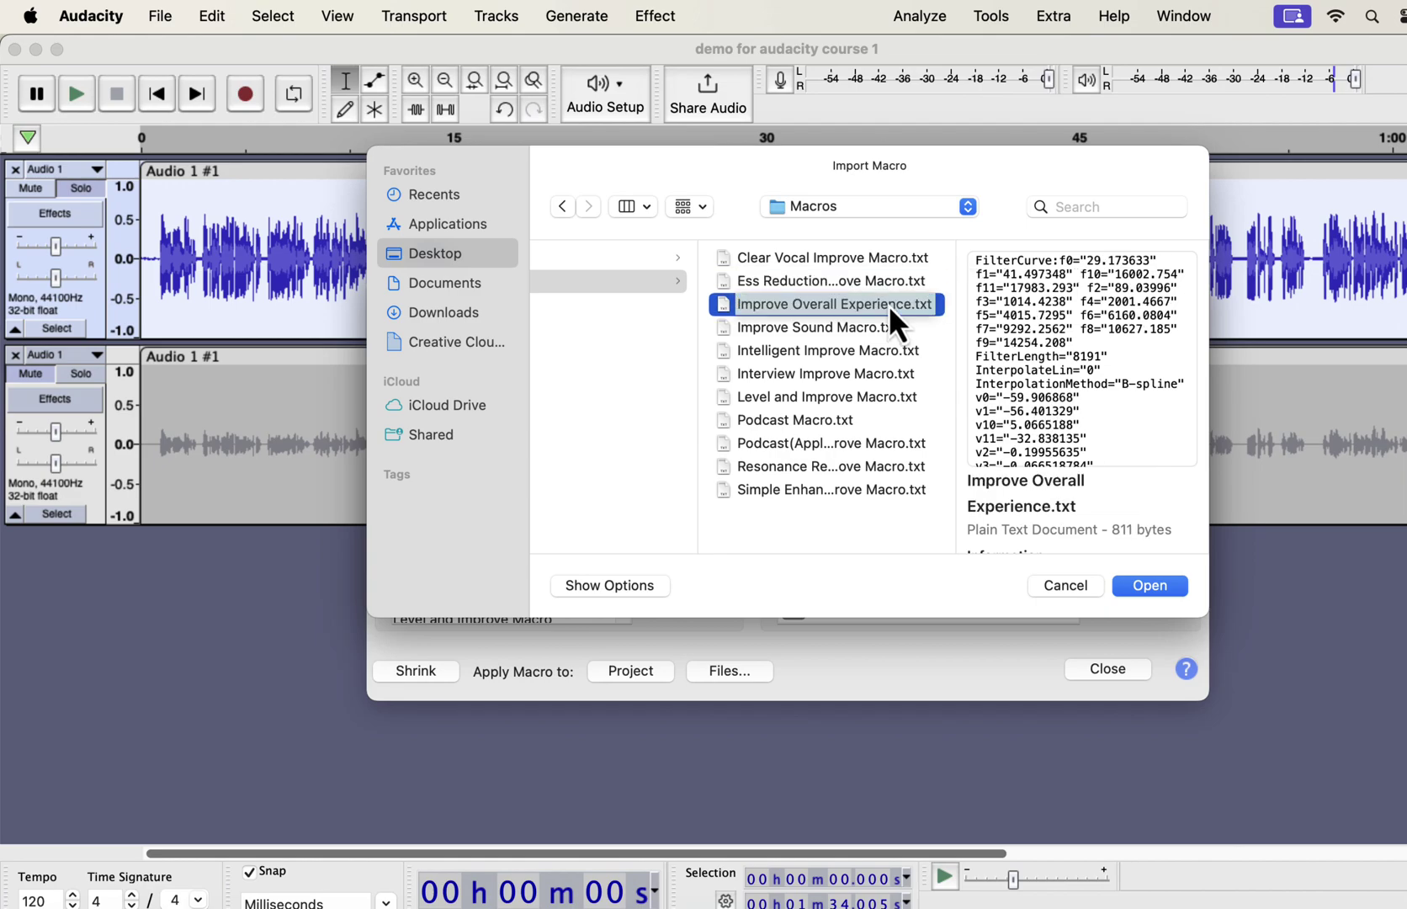
{"action": "left_click", "coordinate": [833, 330]}
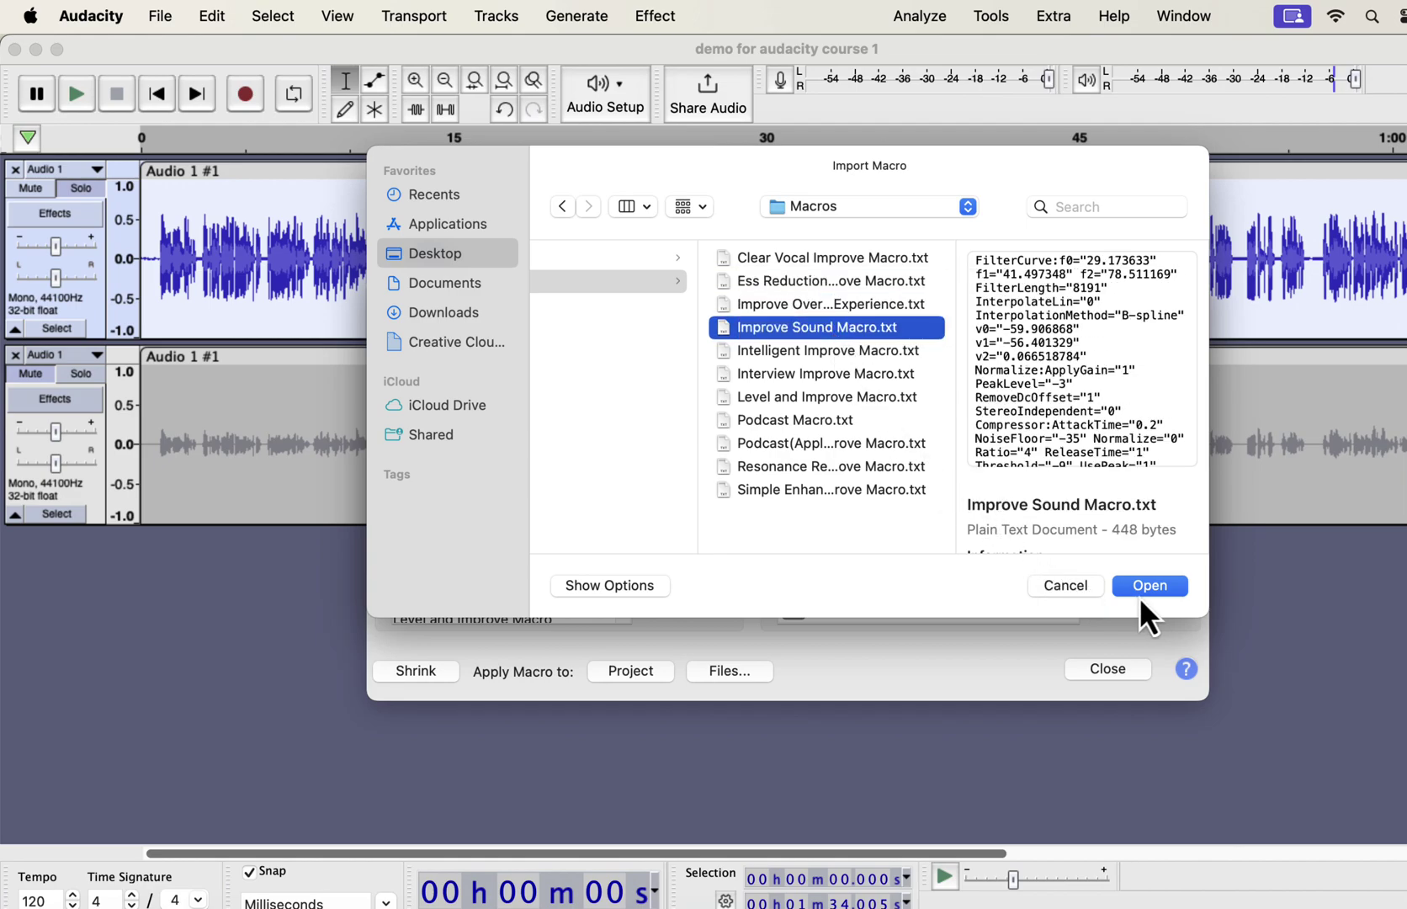
{"action": "left_click", "coordinate": [860, 394]}
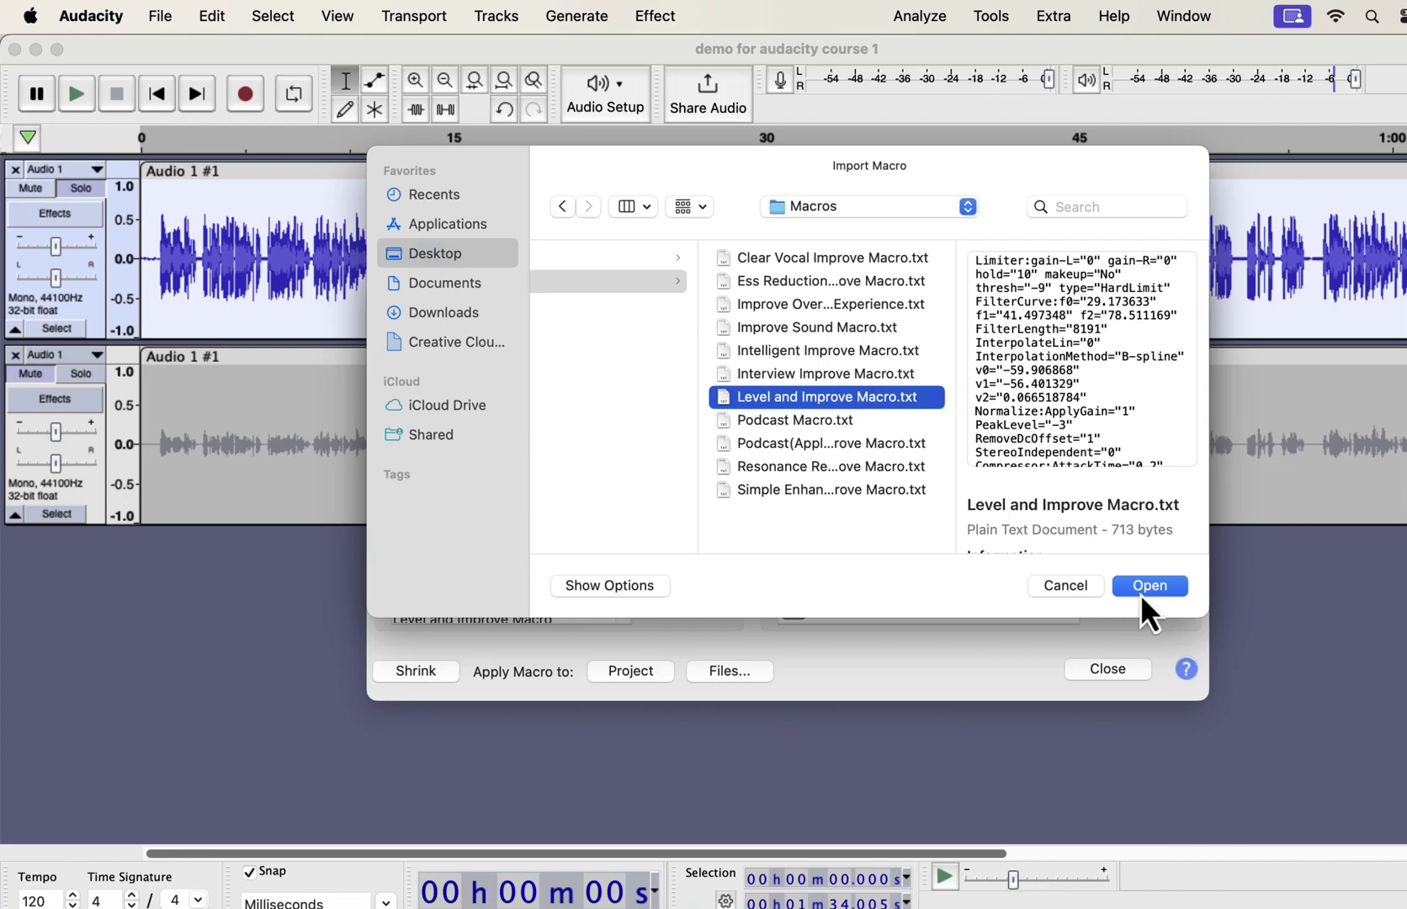
{"action": "left_click", "coordinate": [833, 419]}
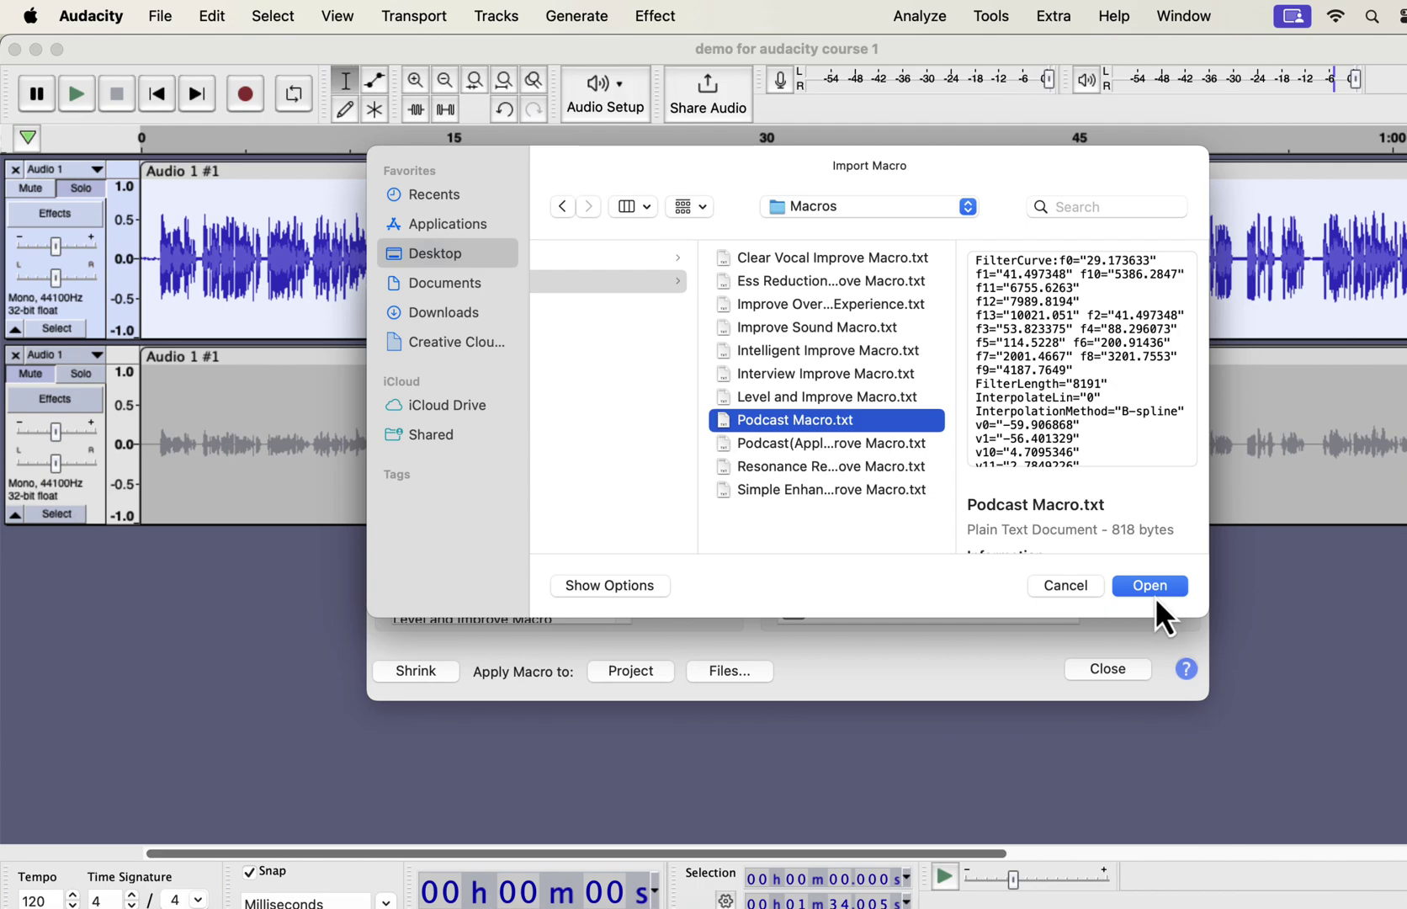
{"action": "left_click", "coordinate": [1079, 589]}
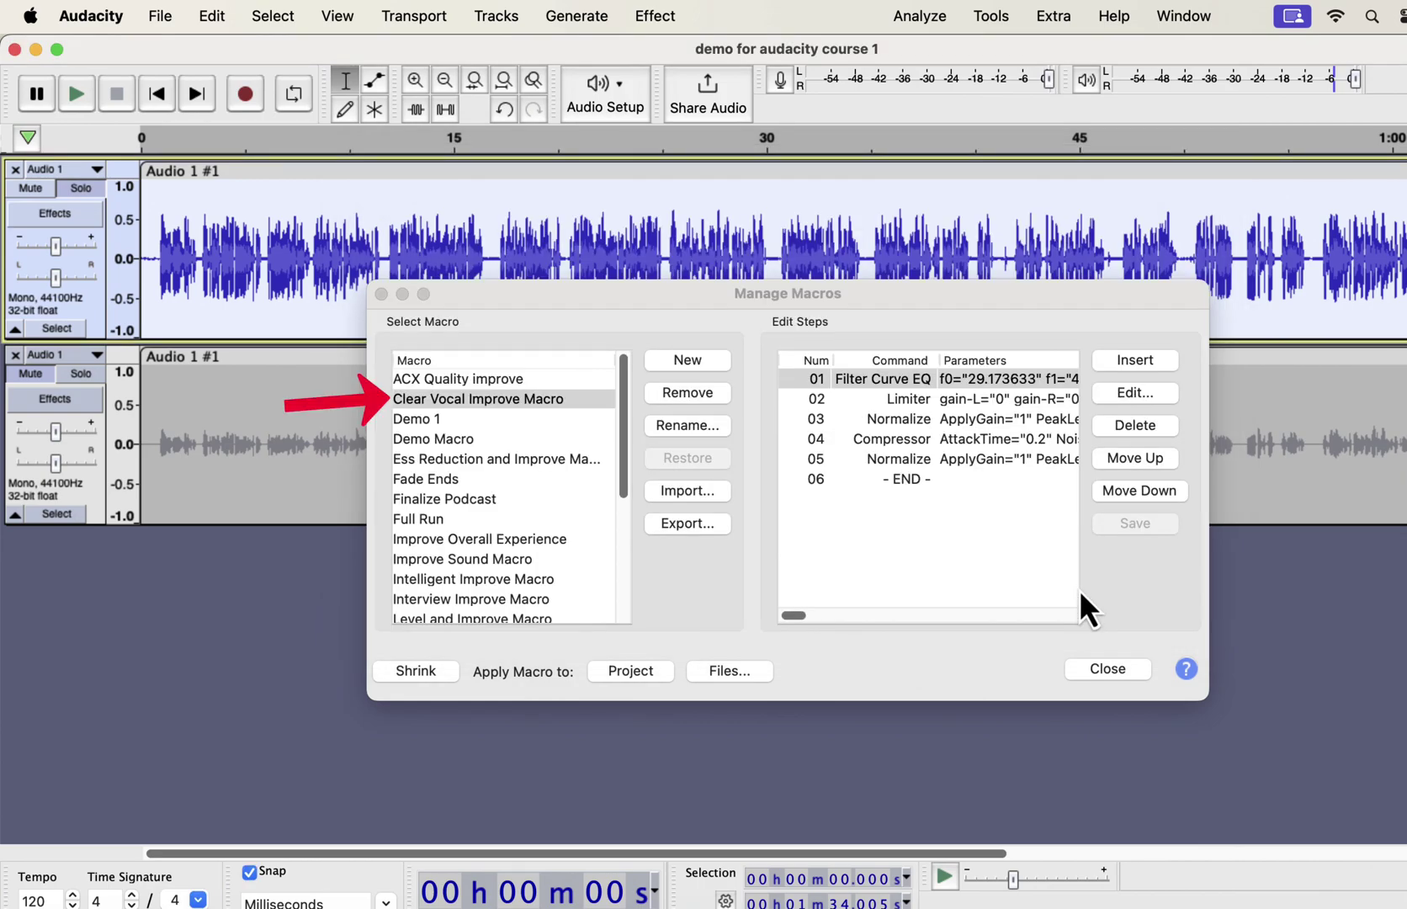
{"action": "key", "text": "super+Tab"}
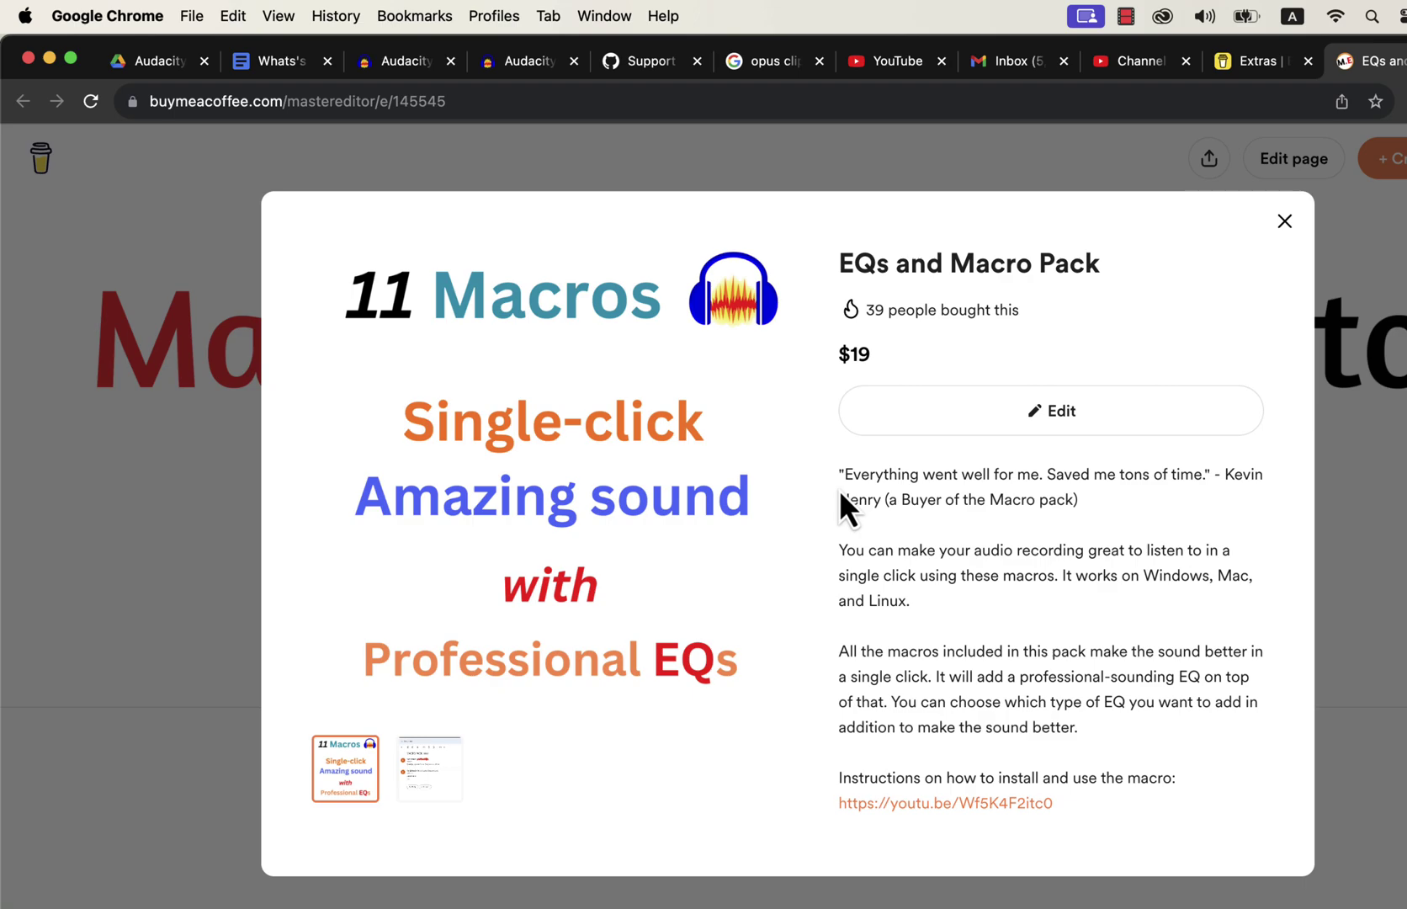
{"action": "scroll", "coordinate": [839, 489], "scroll_direction": "down", "scroll_amount": 4}
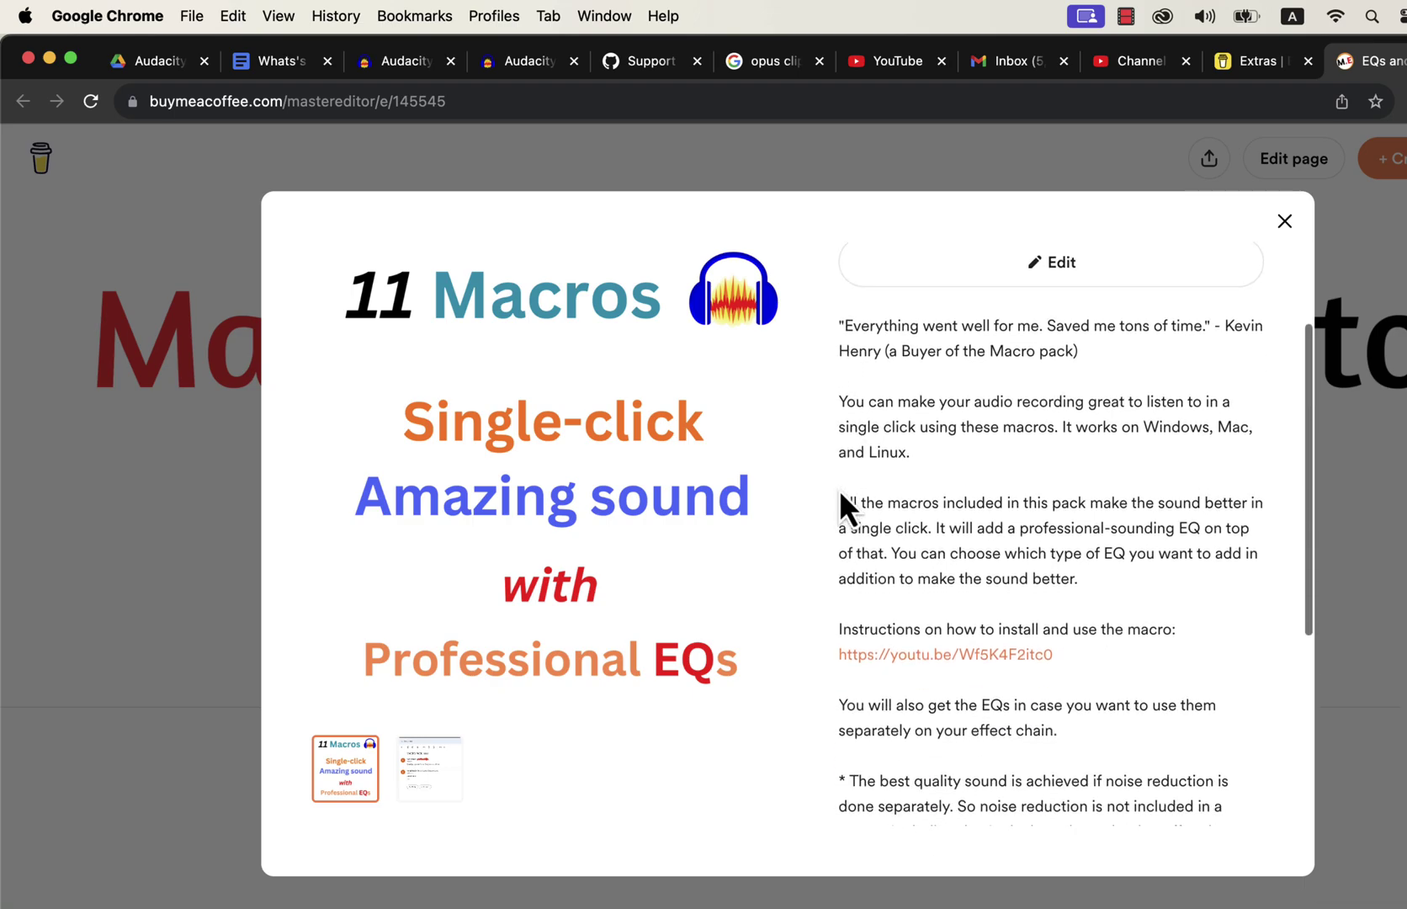